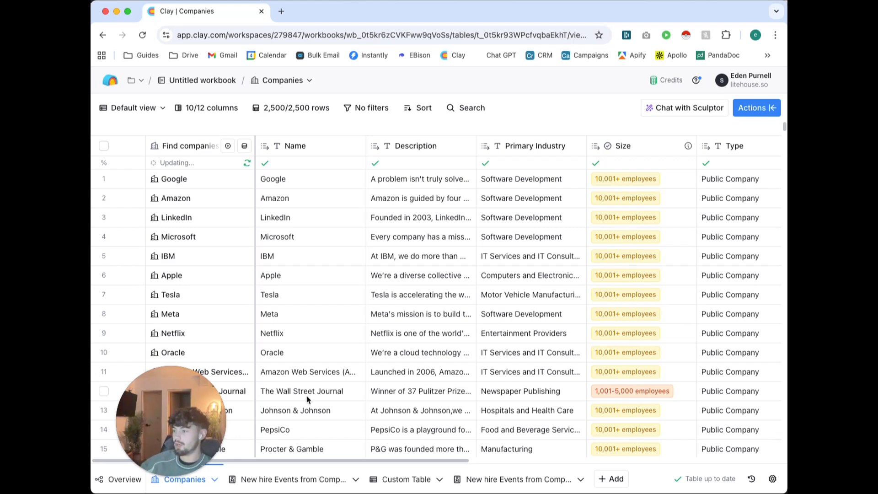
left_click(182, 405)
left_click_drag(182, 405, 728, 56)
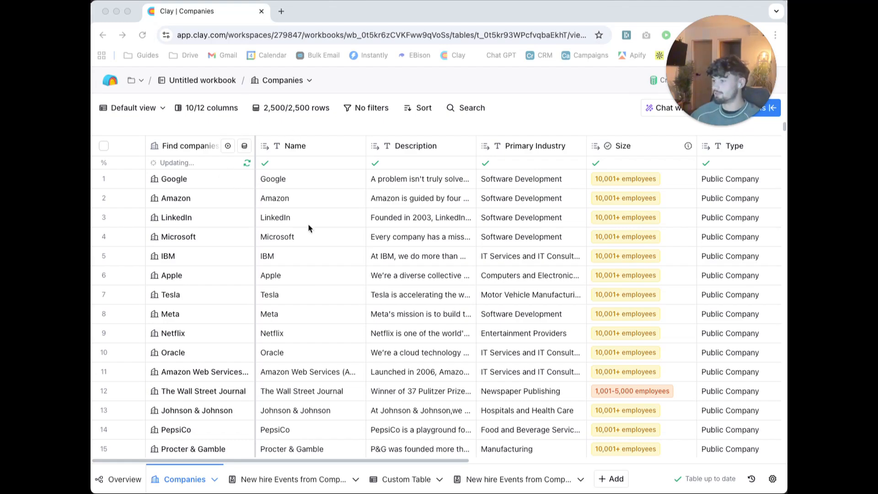
scroll(316, 228, "down", 5)
scroll(327, 228, "down", 10)
scroll(326, 229, "up", 15)
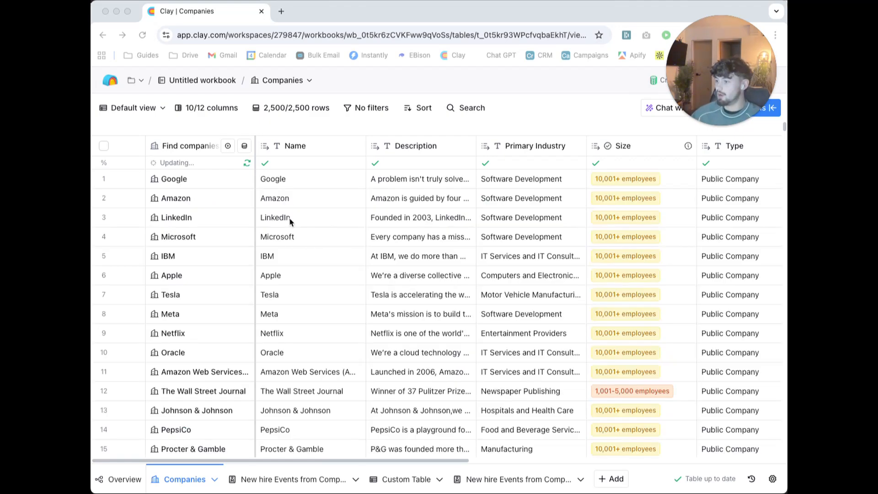
left_click(611, 481)
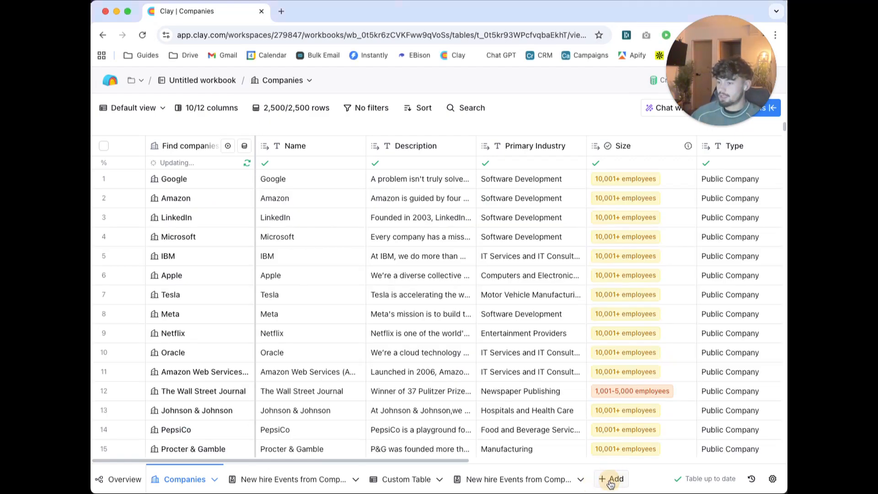
scroll(403, 245, "down", 5)
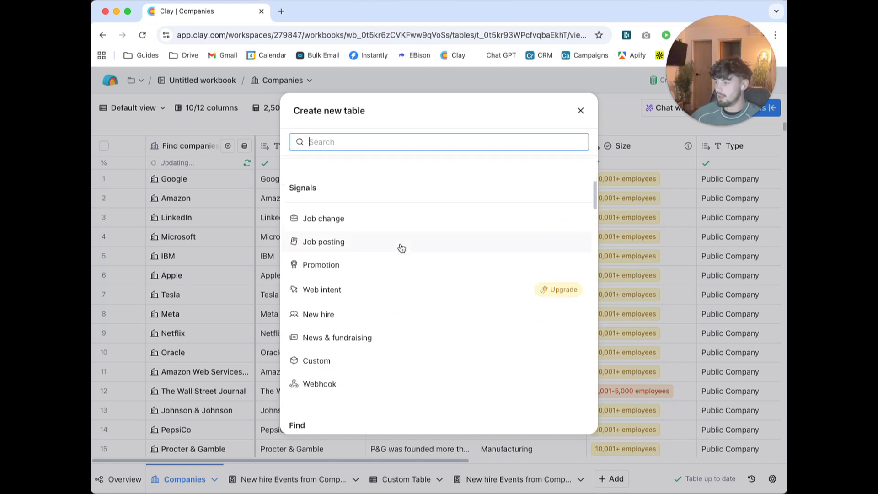
scroll(401, 249, "down", 1)
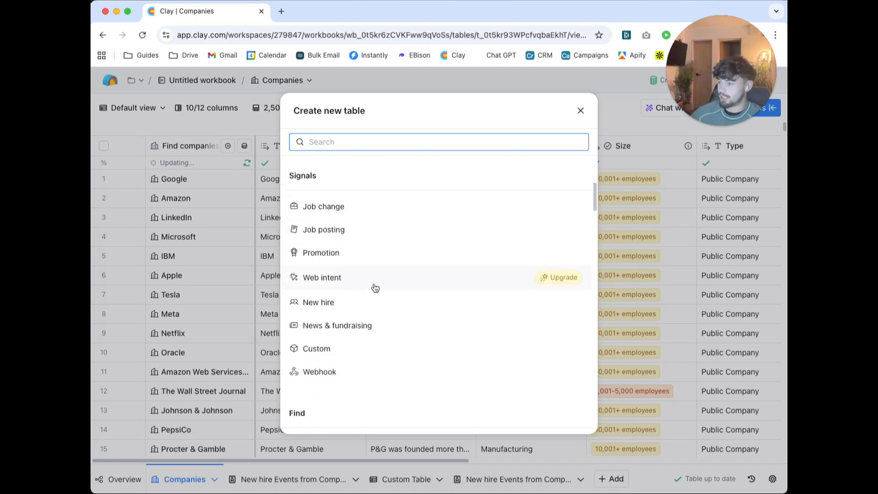
left_click(370, 303)
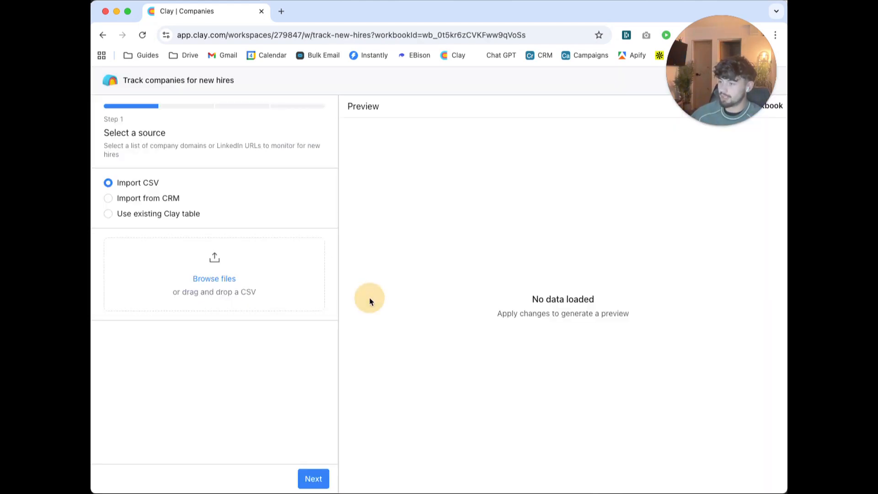
left_click_drag(700, 97, 704, 450)
left_click(767, 80)
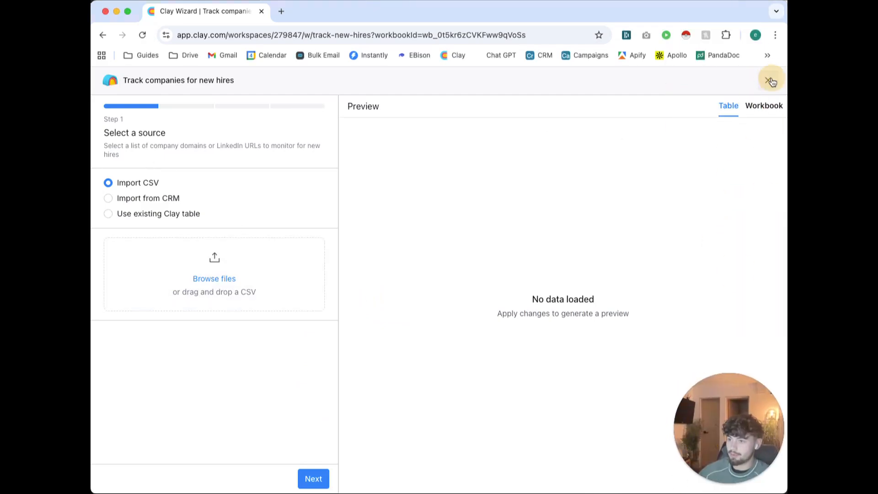
left_click(768, 80)
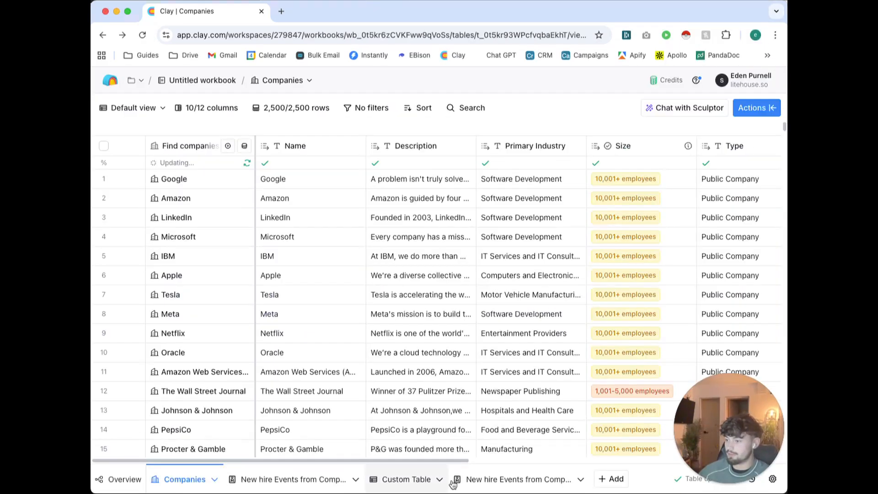
- Open a people search from the Companies table, inspect the Experience filter for months in current role, and return to the table
left_click(613, 479)
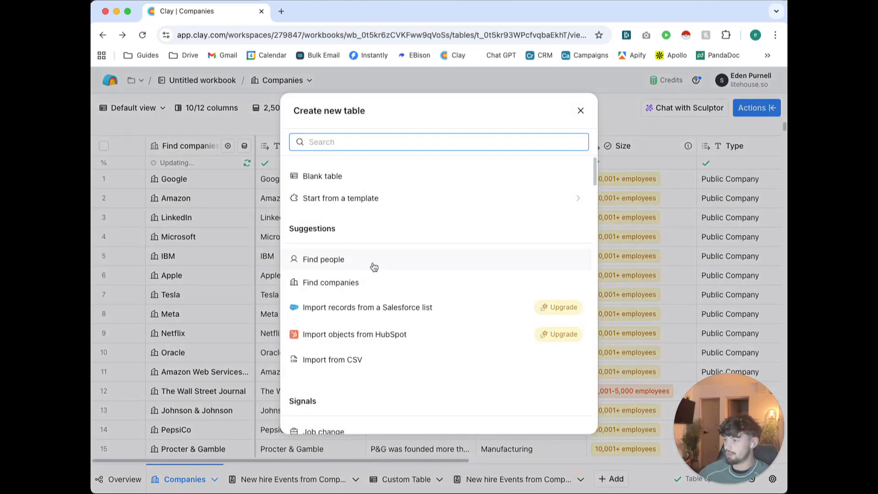
left_click(351, 258)
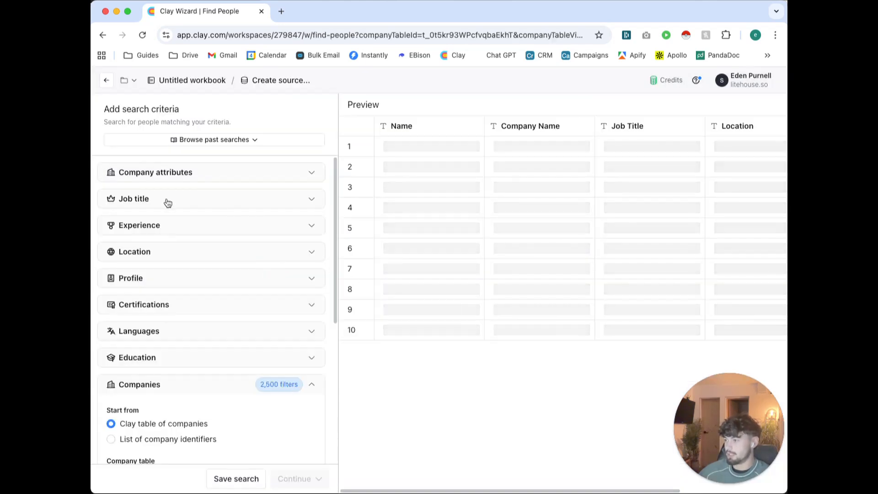
left_click(166, 199)
left_click(167, 198)
left_click(167, 226)
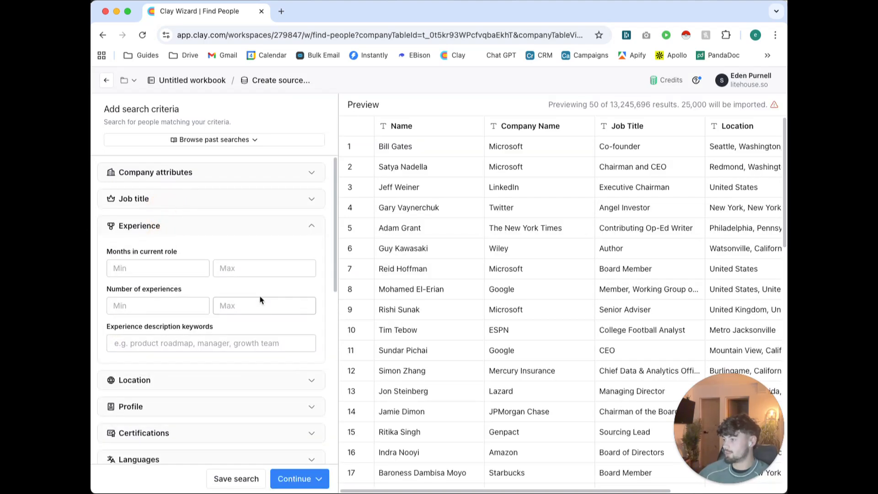
left_click(248, 270)
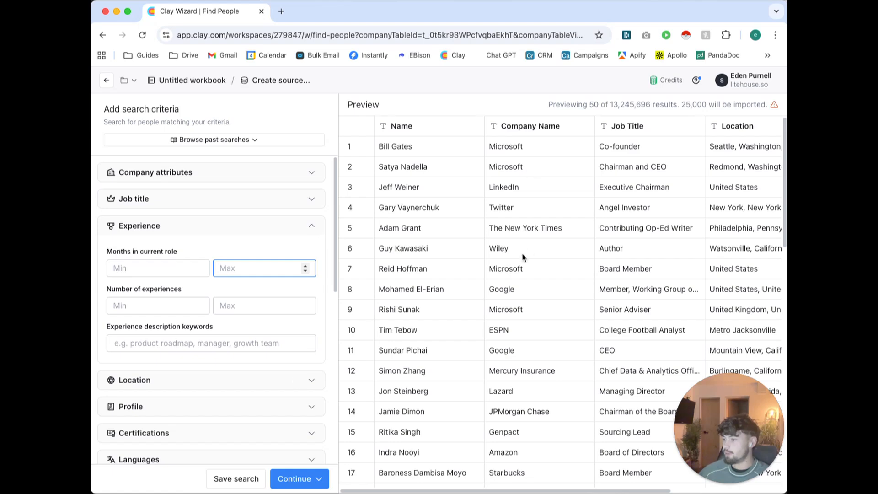
left_click(107, 82)
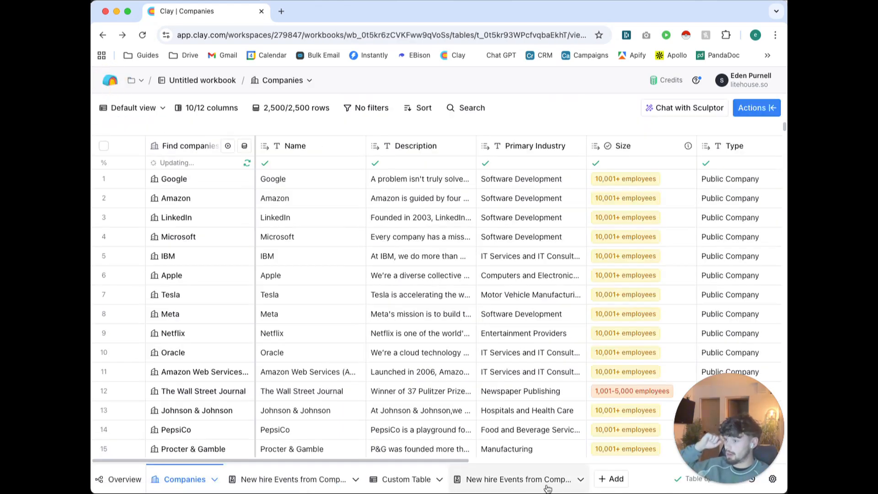
- Start a new table from the New hire signal to track companies for new hires
left_click(611, 485)
scroll(430, 333, "down", 3)
scroll(429, 333, "down", 5)
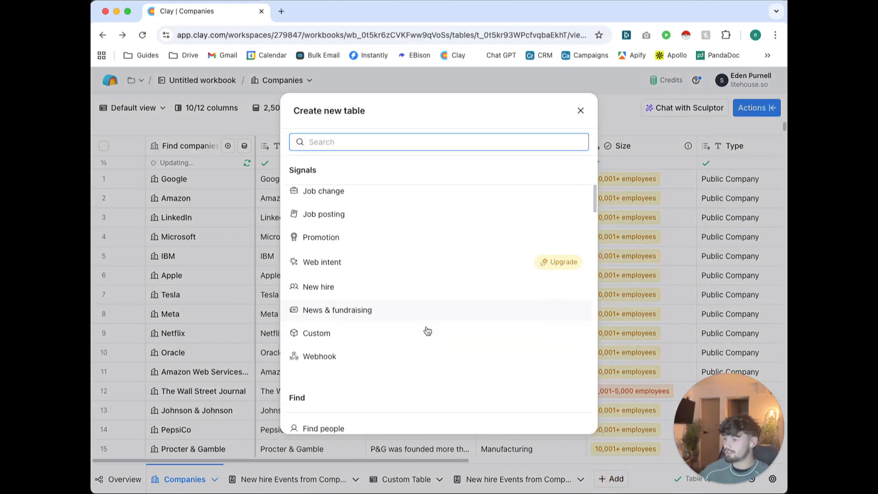
left_click(386, 281)
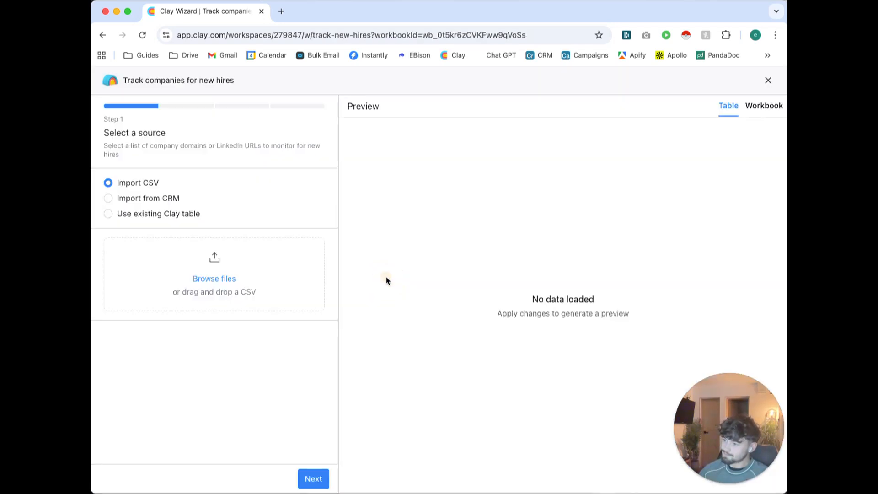
- Use the existing Clay table Companies as the signal's source and proceed to the new hire filters
left_click(109, 215)
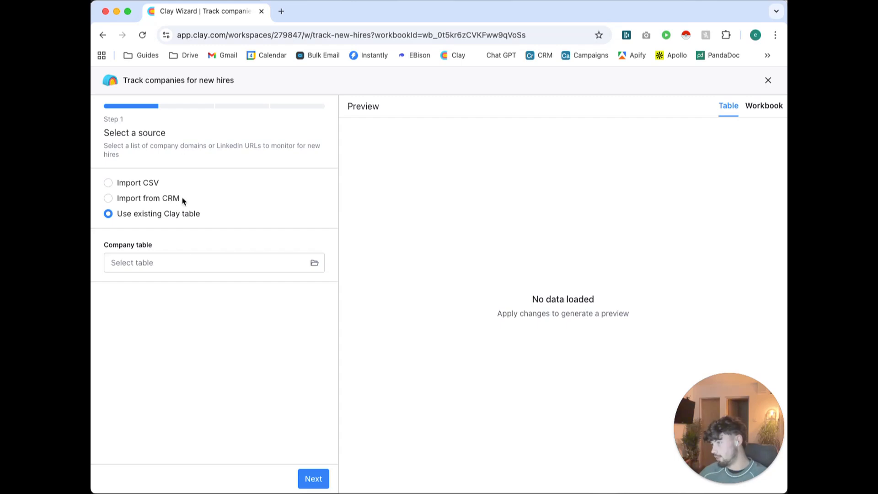
left_click(172, 259)
left_click(378, 176)
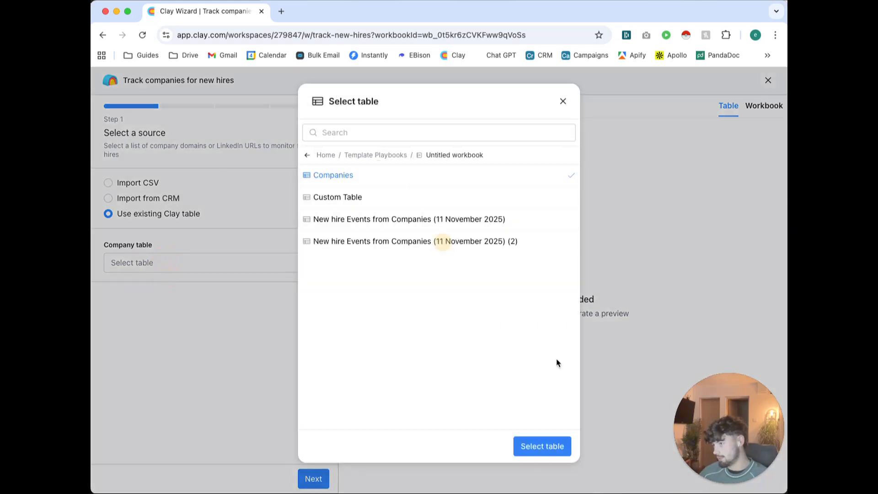
left_click(556, 450)
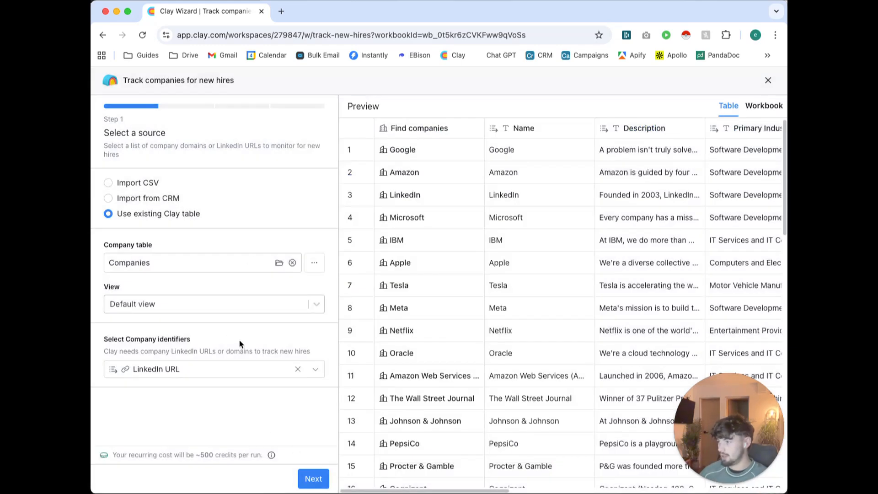
left_click(311, 476)
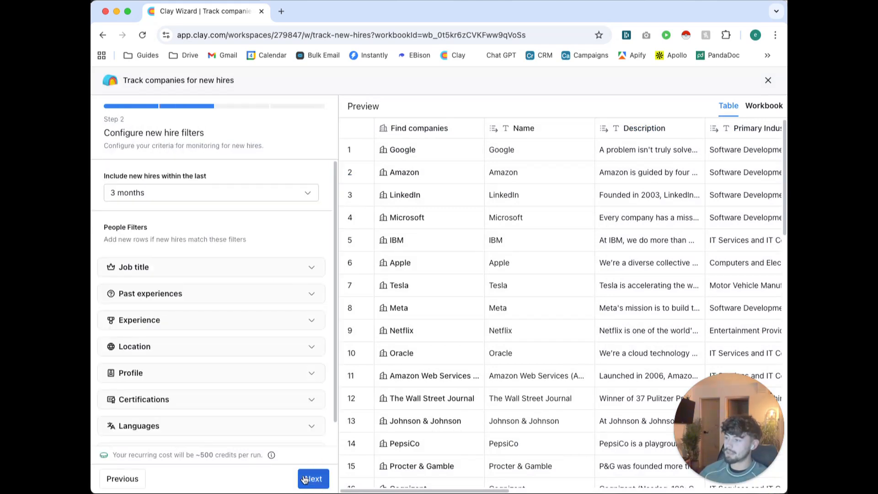
- Return to the source settings and review the available company identifier columns
left_click(122, 478)
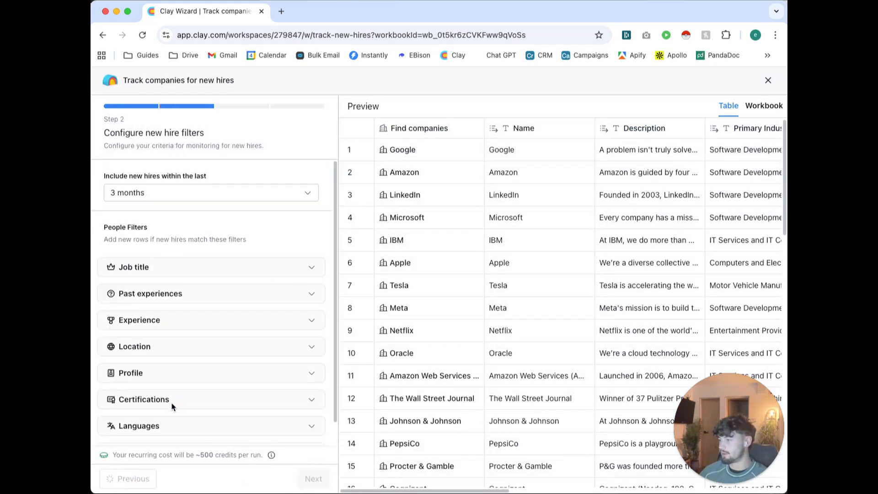
left_click(182, 369)
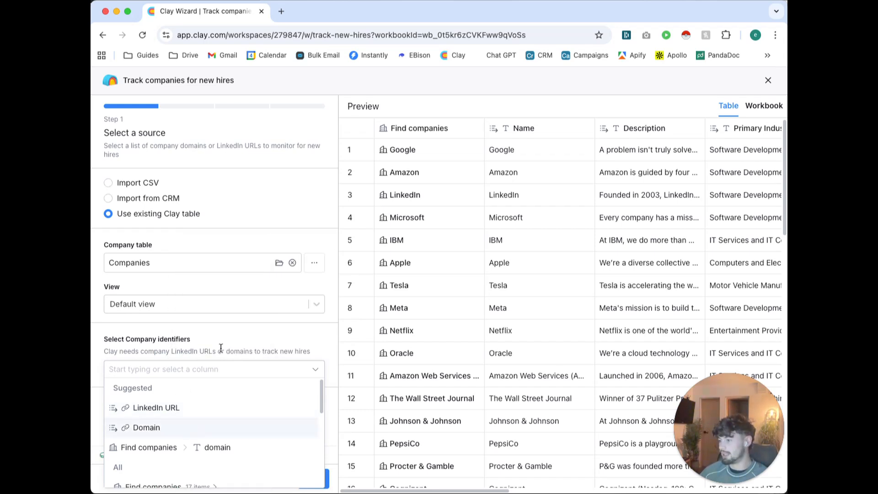
left_click(214, 347)
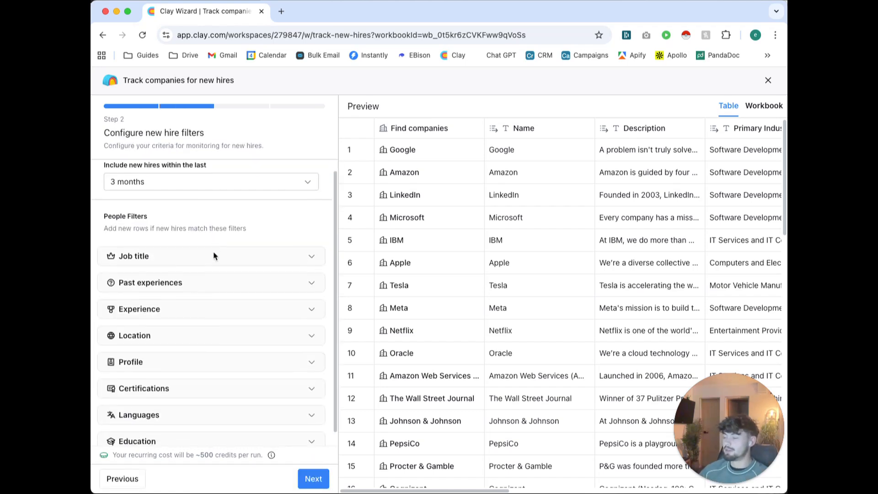
- Restrict the new hires by job title to the Finance job function
scroll(213, 256, "down", 1)
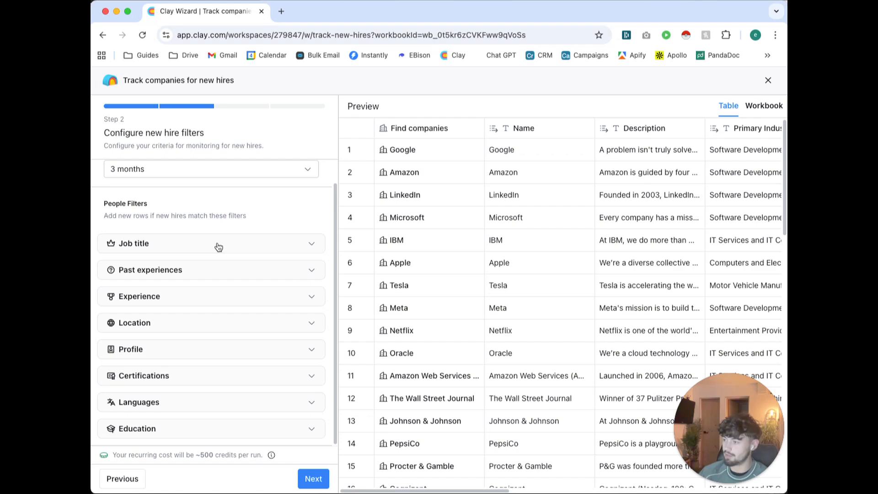
left_click(218, 246)
scroll(192, 270, "down", 3)
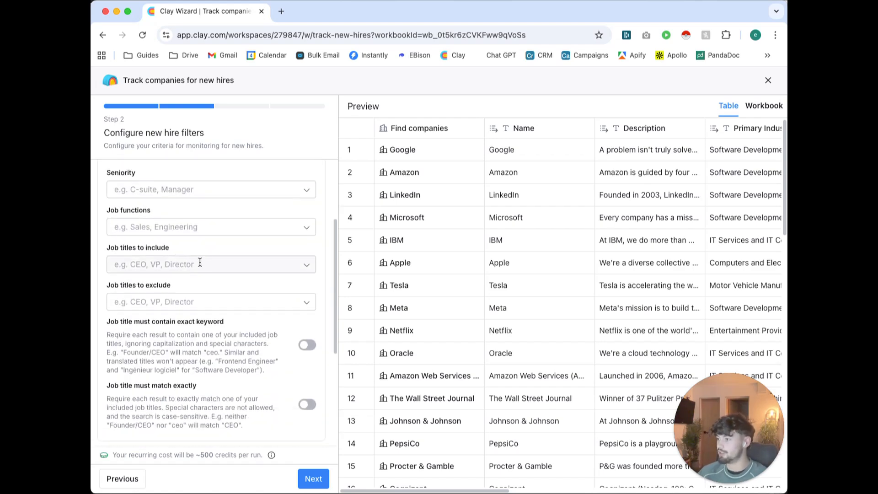
scroll(212, 250, "up", 1)
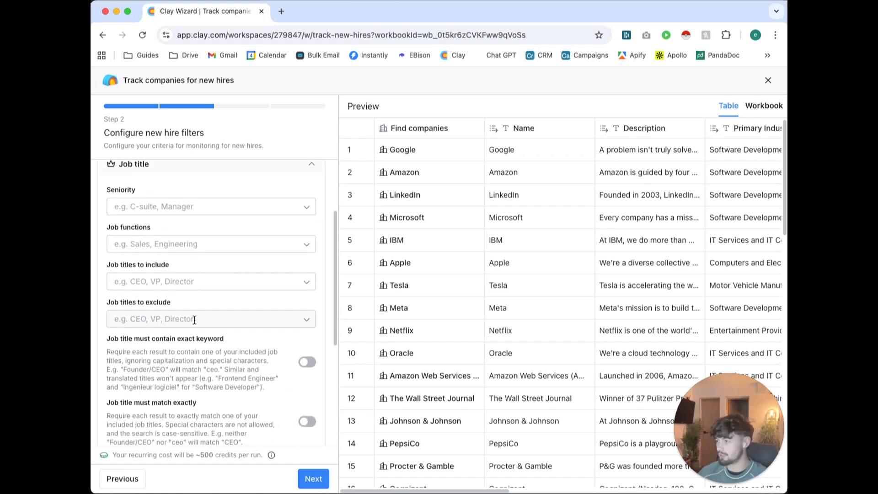
left_click(188, 247)
scroll(198, 339, "down", 3)
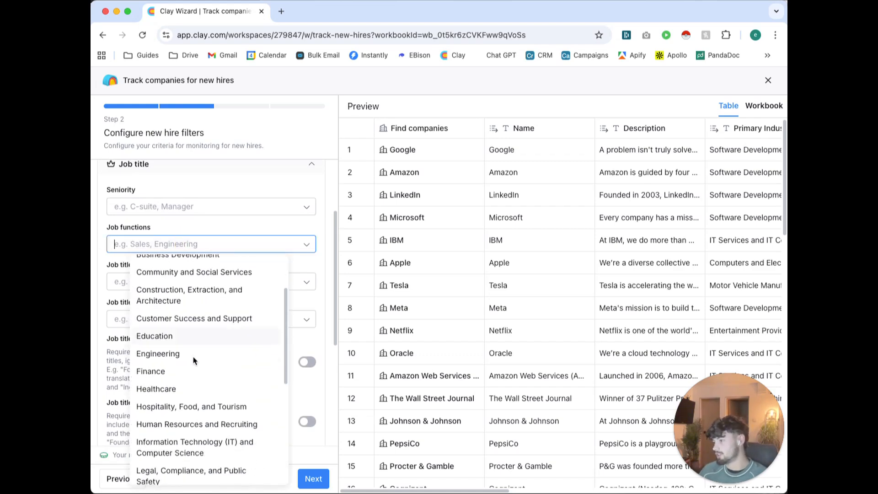
left_click(189, 371)
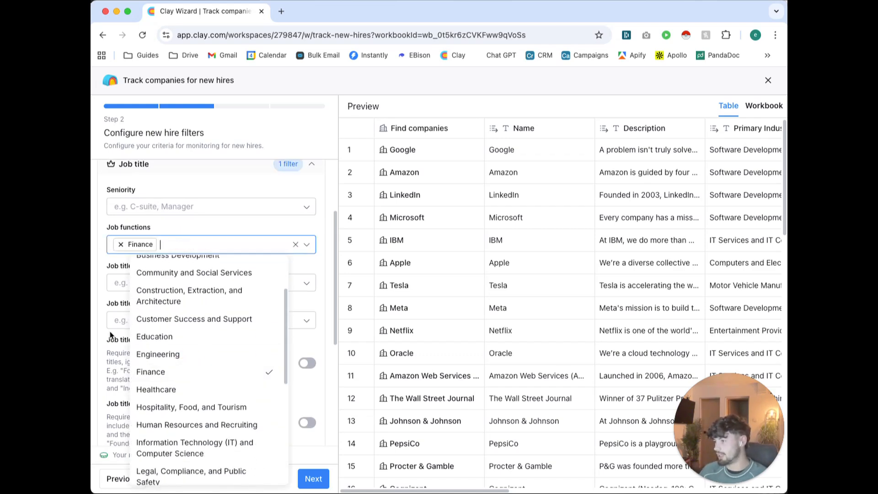
left_click(116, 362)
- Set the seniority filter to Manager and proceed to the run frequency settings
left_click(193, 280)
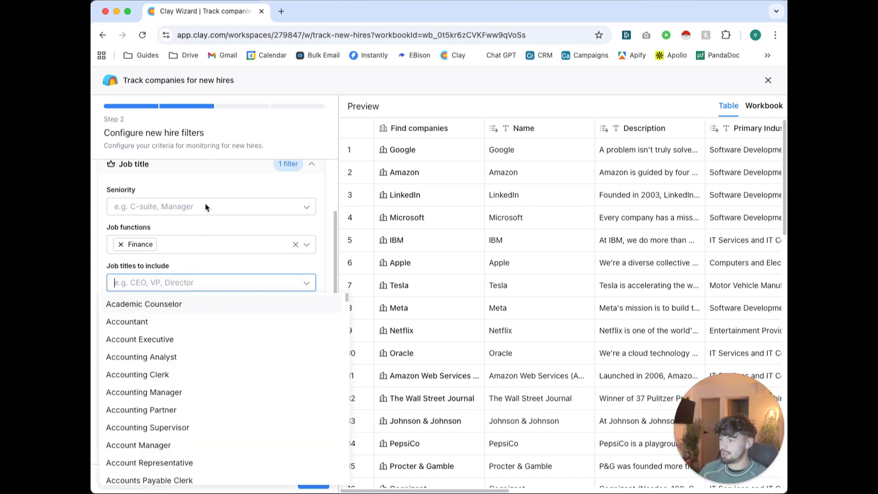
left_click(192, 210)
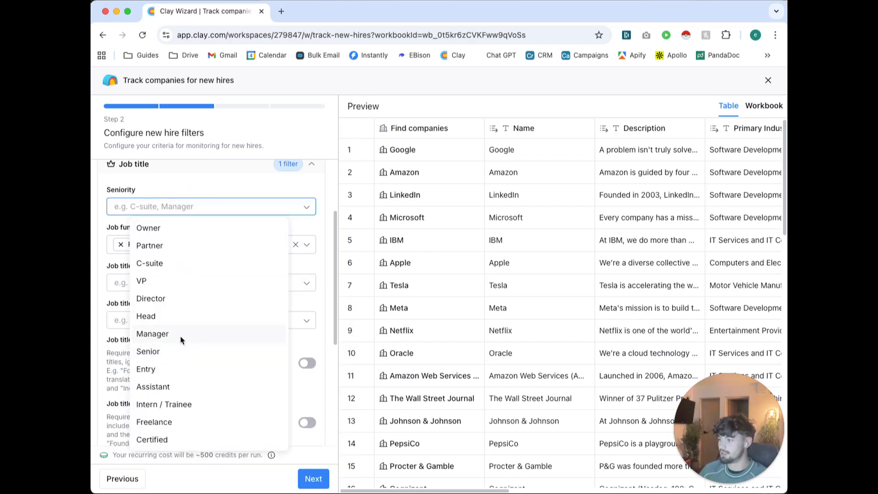
left_click(183, 338)
left_click(112, 359)
scroll(219, 370, "down", 5)
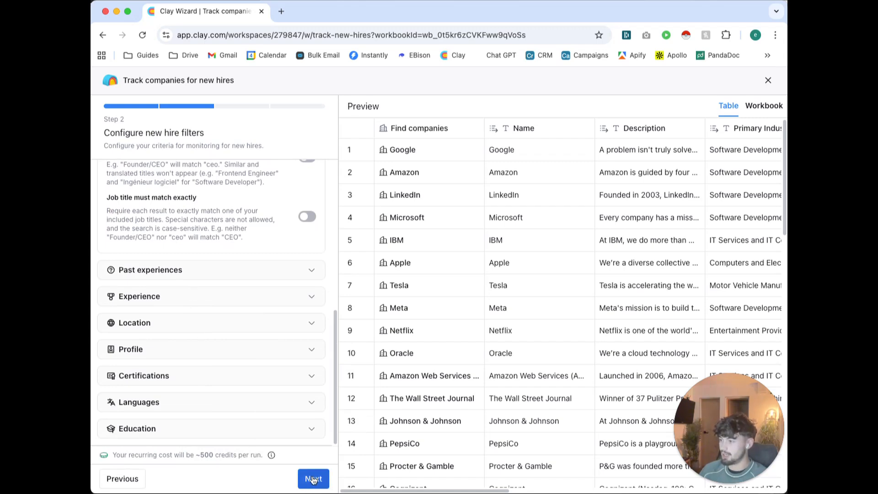
scroll(209, 298, "up", 5)
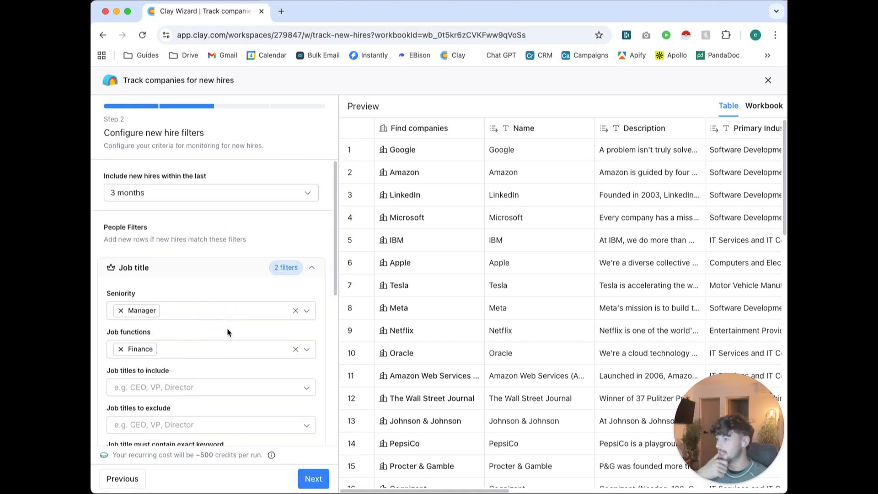
scroll(235, 325, "down", 5)
left_click(307, 477)
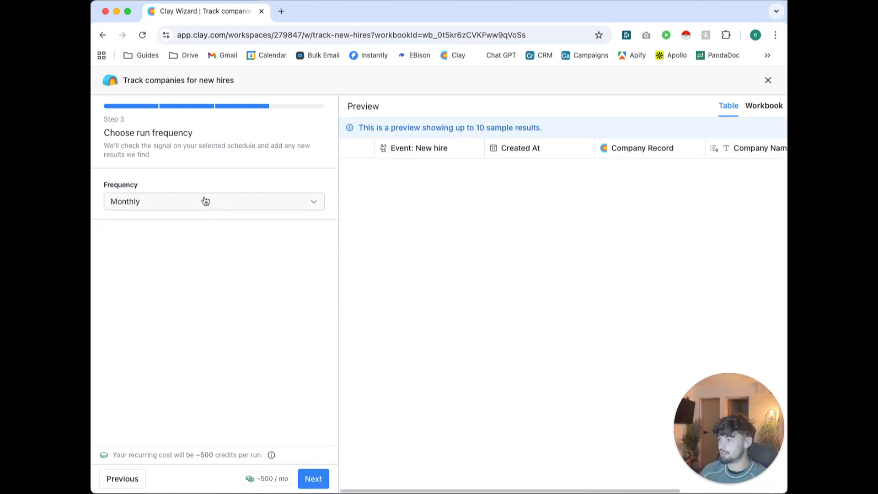
- Review the run frequency options for the new hire signal and exit the setup without creating it
left_click(206, 204)
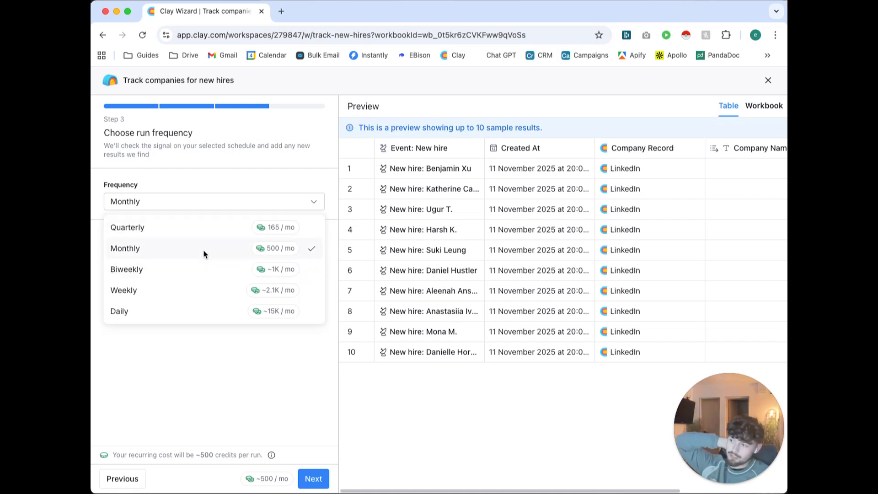
left_click(216, 358)
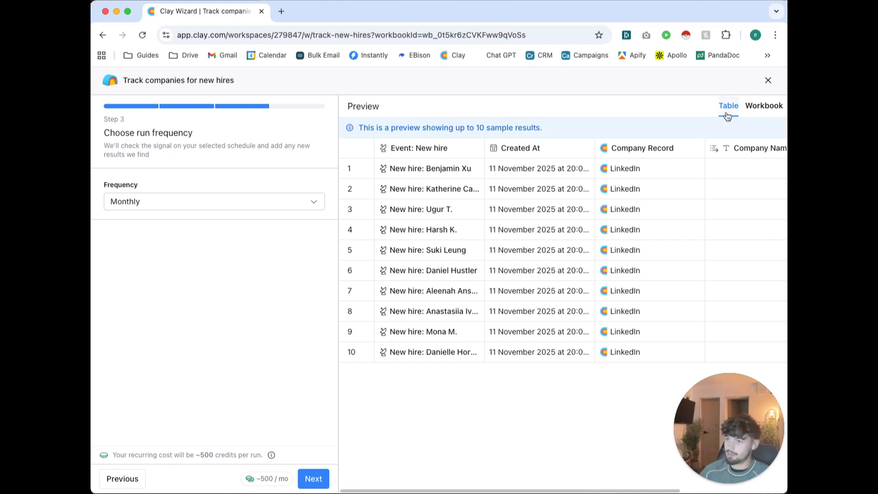
left_click(767, 82)
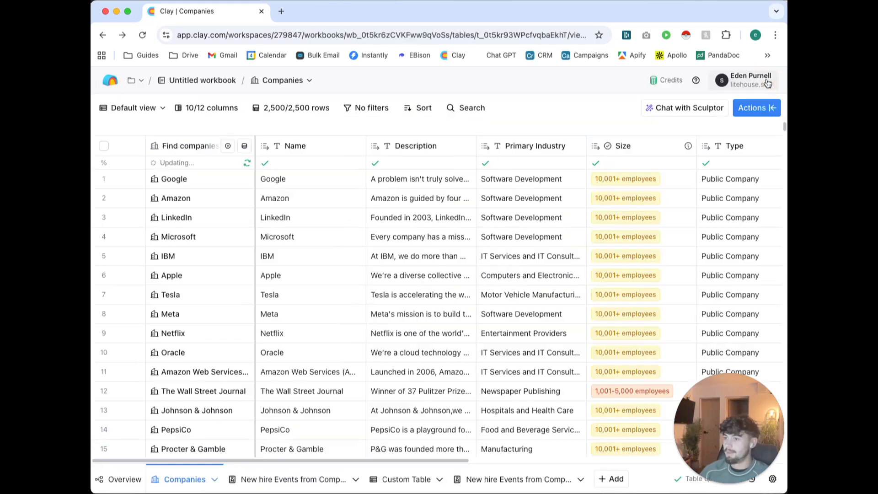
- Open the first New hire Events table and review its Event: New hire column's source, people filters and run settings
left_click(278, 474)
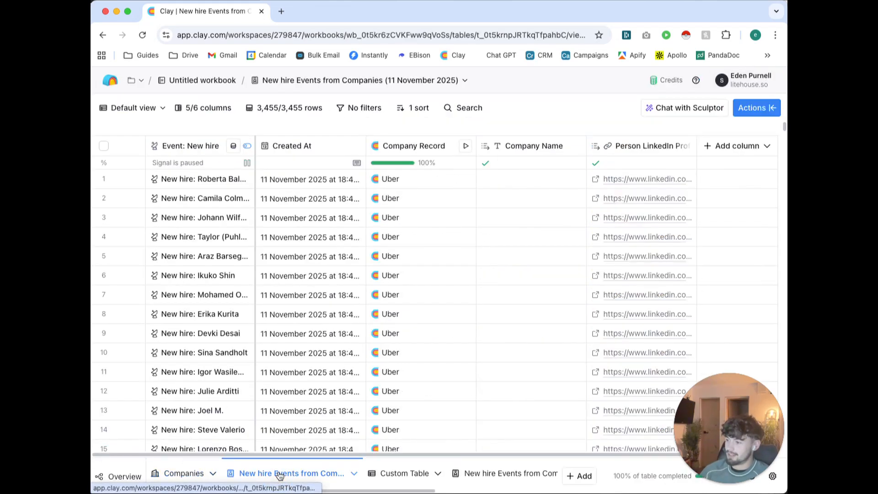
scroll(292, 237, "down", 8)
scroll(293, 235, "up", 8)
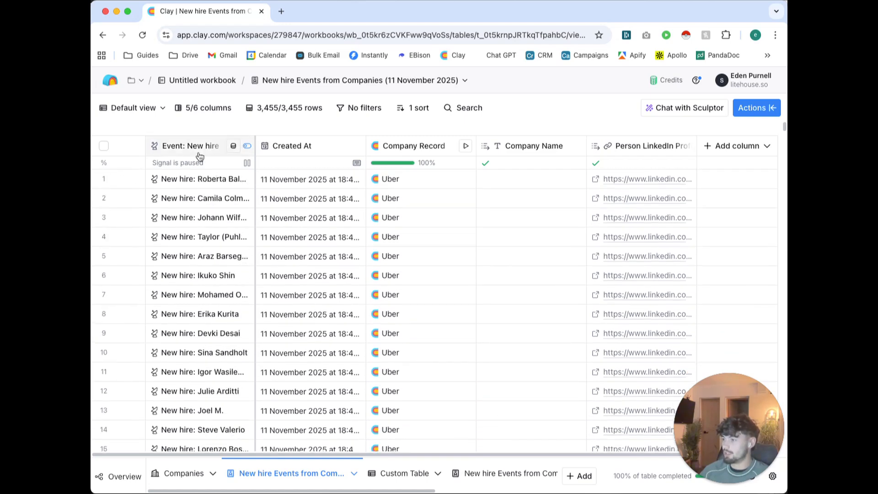
left_click(199, 152)
left_click(198, 195)
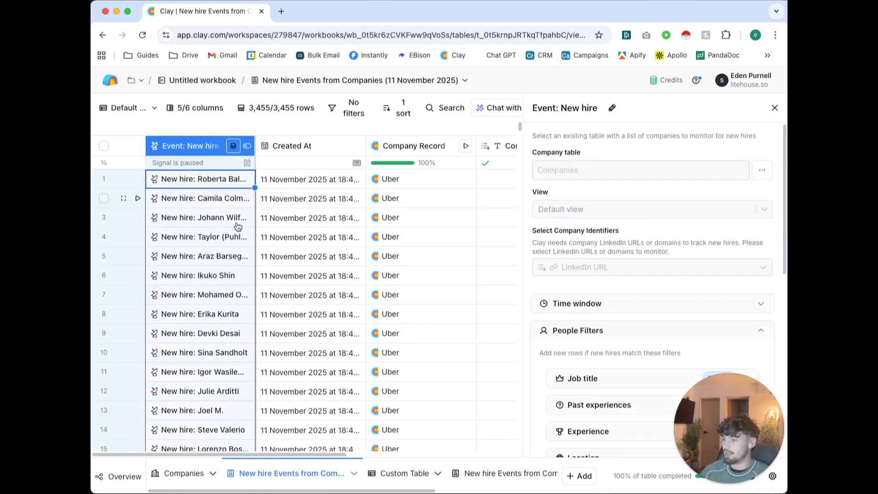
left_click_drag(692, 413, 152, 380)
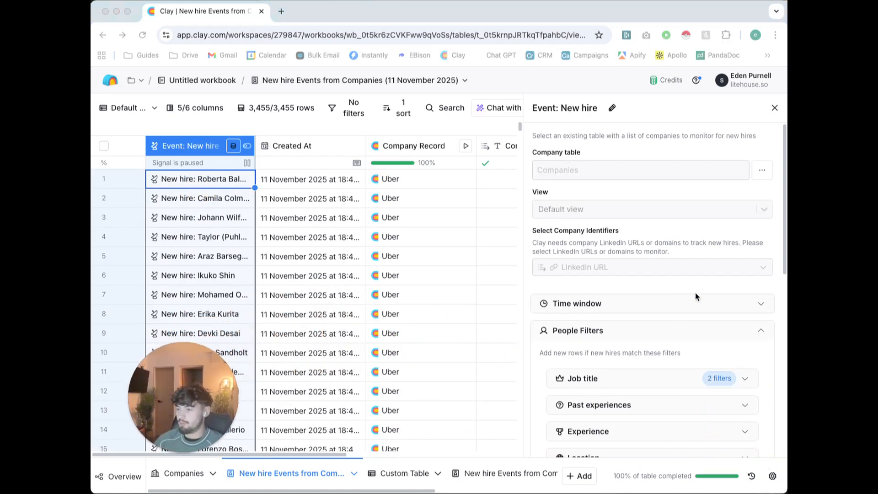
scroll(624, 218, "down", 10)
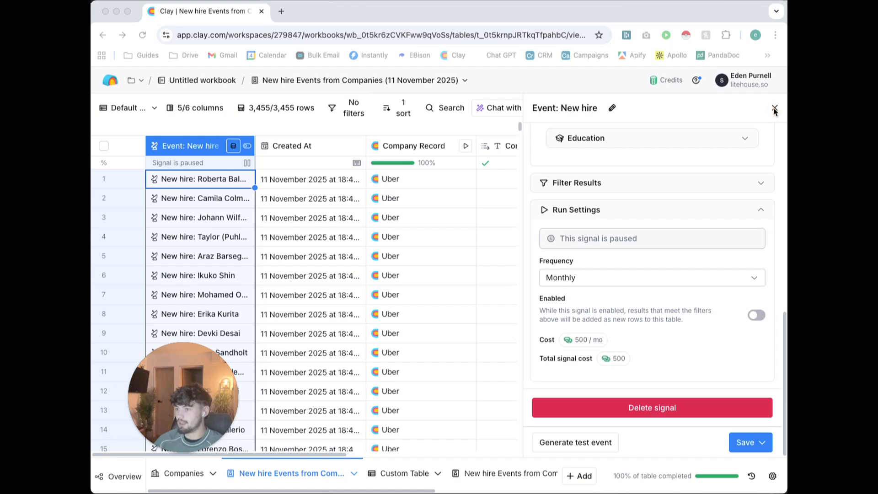
- Check the condition editor under the signal's Filter Results, leave it without adding a condition, and close the signal settings
left_click(577, 185)
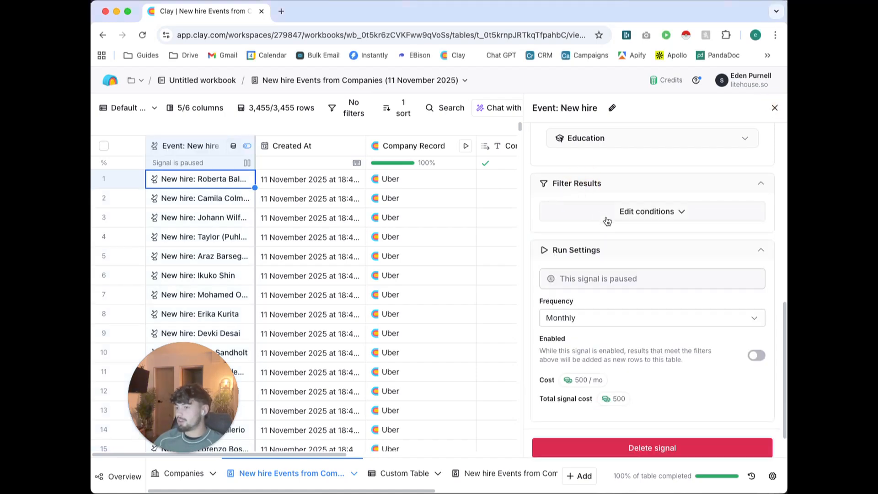
left_click(572, 211)
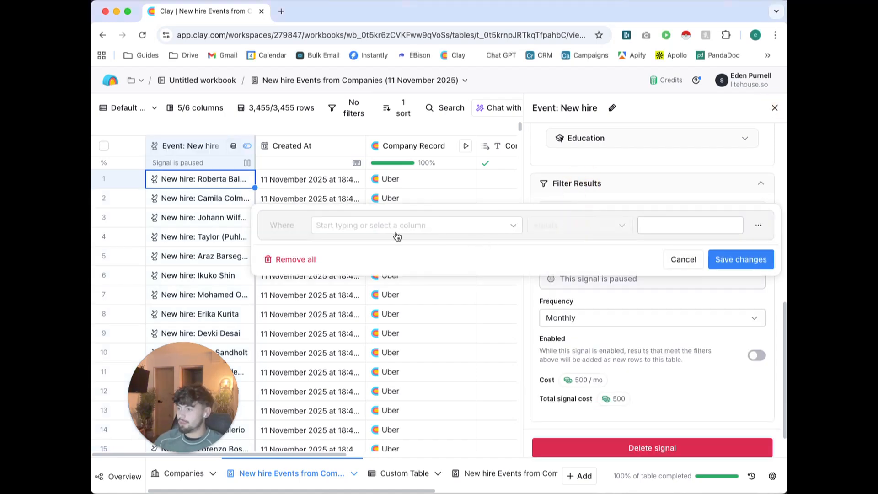
left_click(671, 259)
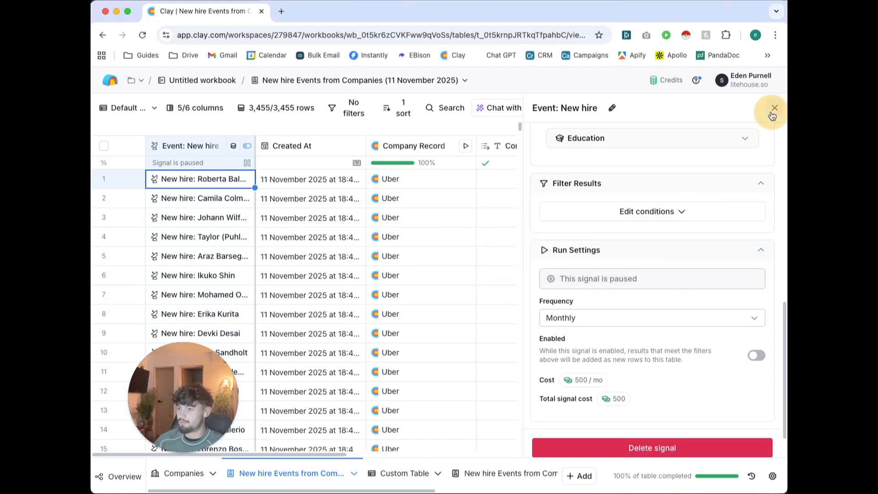
left_click(773, 108)
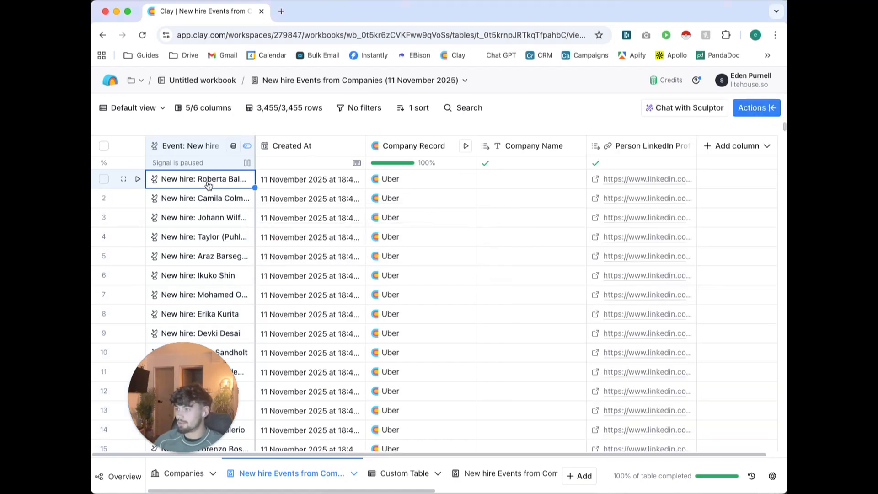
- Inspect the first new hire event's cell details, including the Full Profile fields, and close them
left_click(208, 184)
left_click(540, 179)
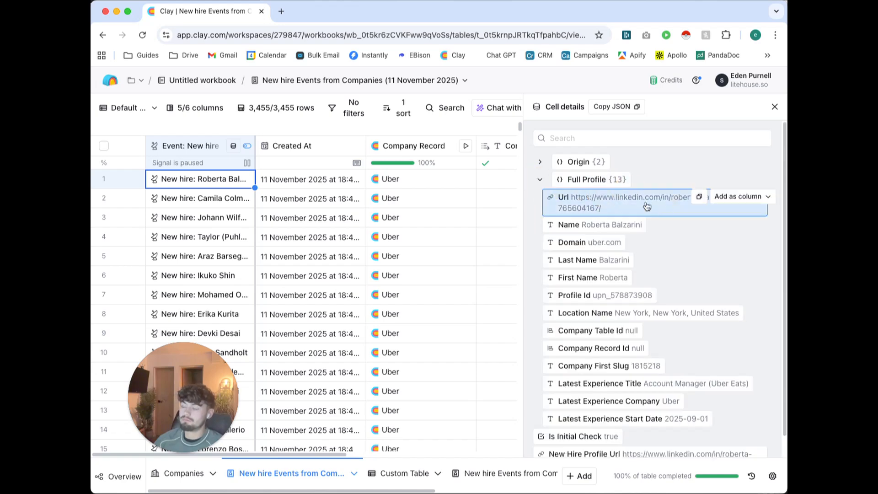
scroll(641, 219, "down", 1)
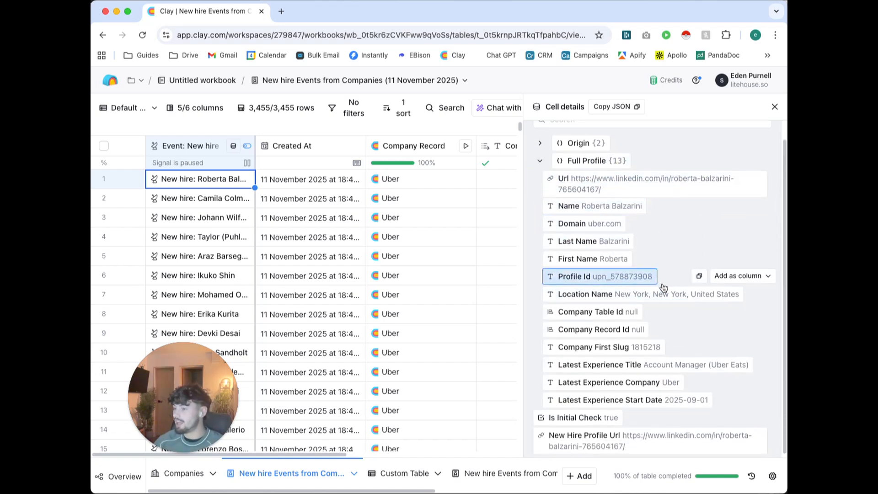
scroll(663, 273, "up", 1)
scroll(665, 265, "down", 1)
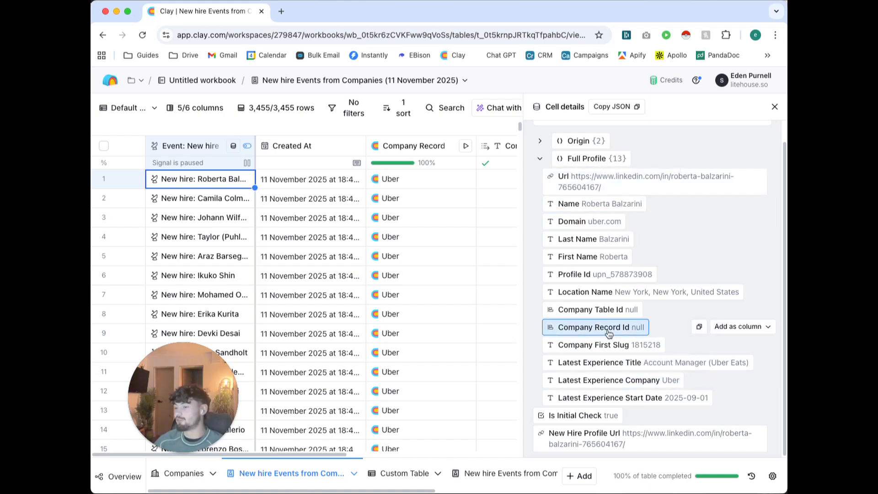
left_click(774, 107)
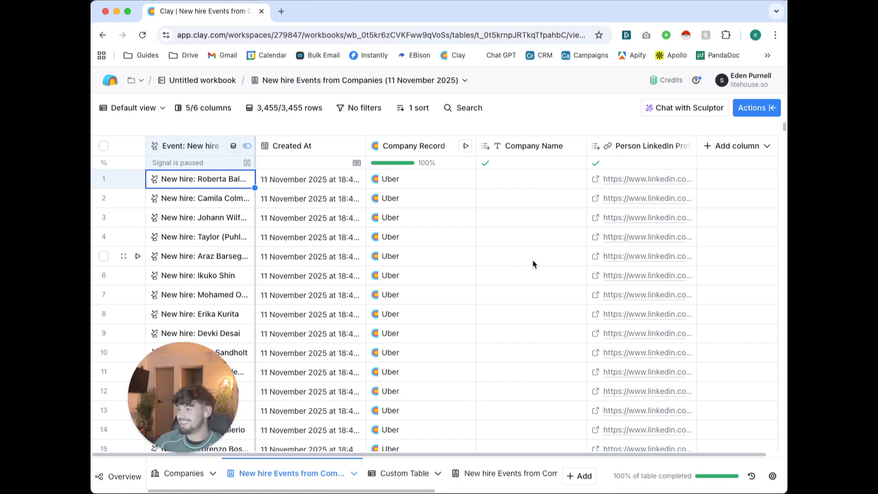
- Switch to the Custom Table and look over its contact rows and the Recently Started Job columns
left_click(404, 473)
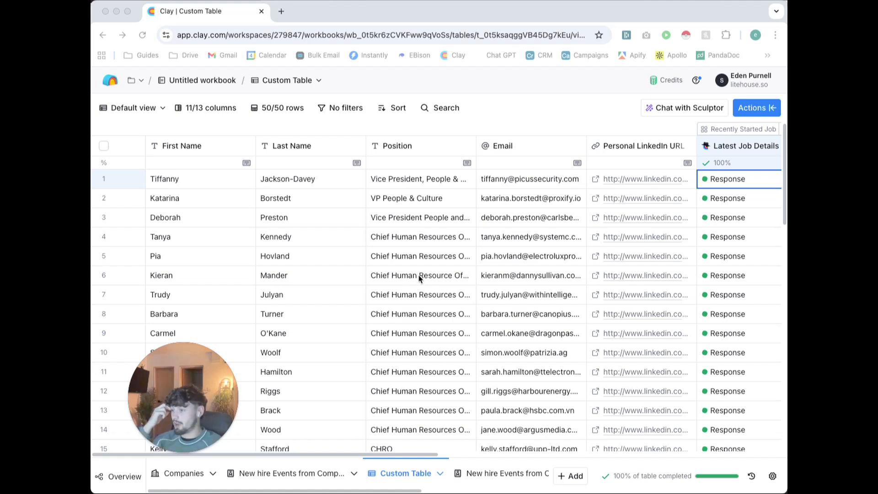
scroll(433, 272, "down", 5)
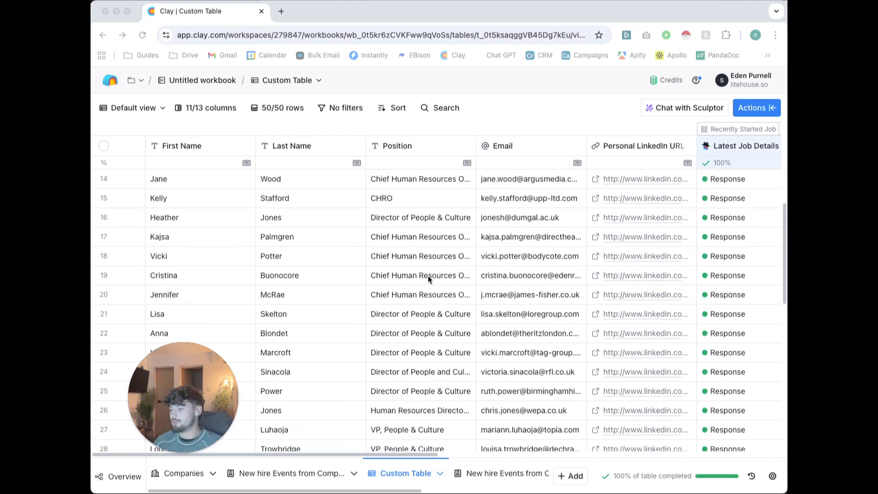
scroll(430, 278, "up", 5)
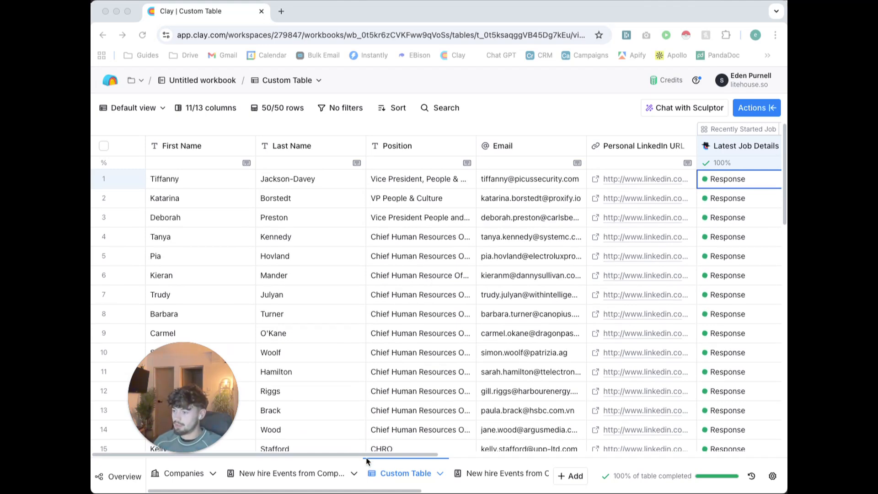
left_click_drag(331, 456, 519, 431)
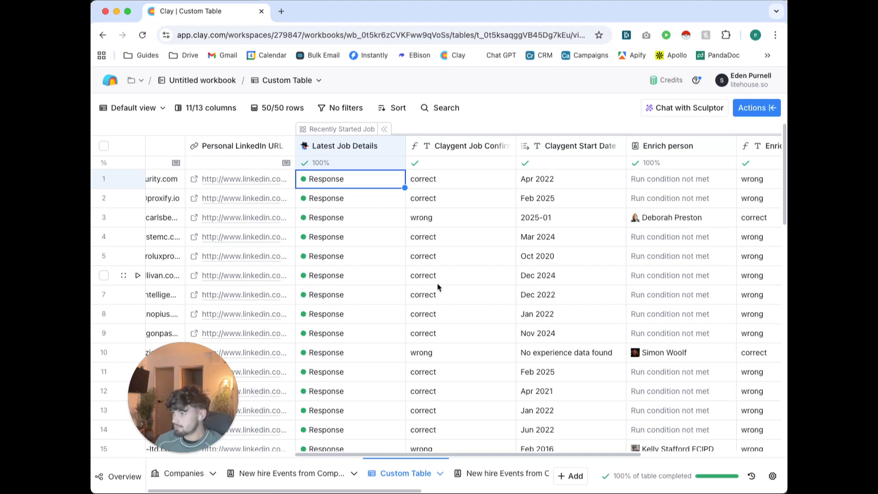
left_click_drag(462, 457, 440, 443)
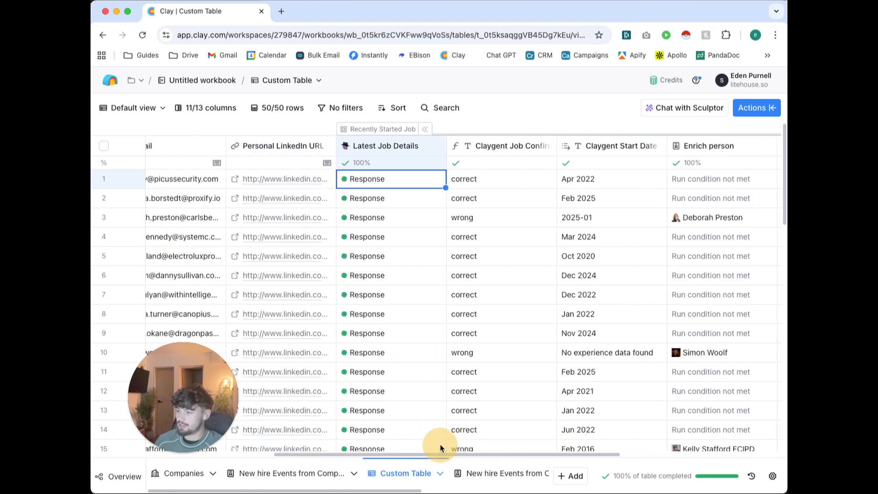
- Review the Latest Job Details column's Claygent model, prompt, output fields and run settings, and close the configuration
left_click(390, 144)
left_click(401, 196)
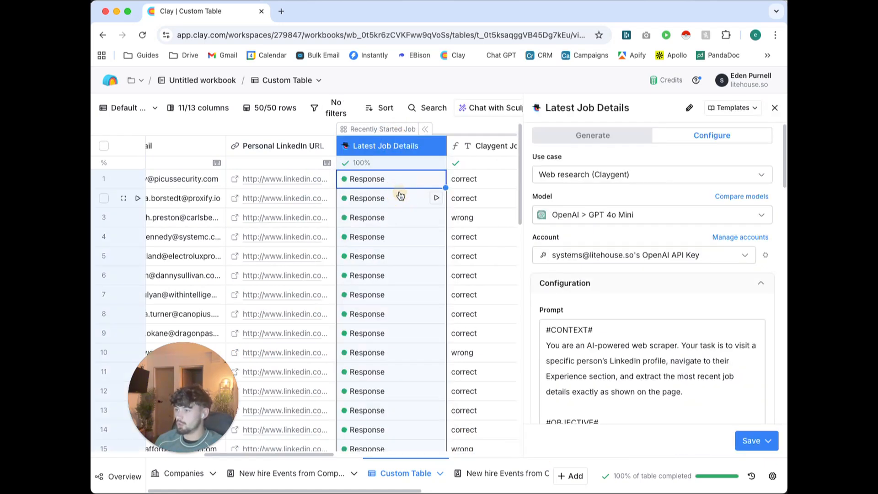
scroll(704, 266, "down", 3)
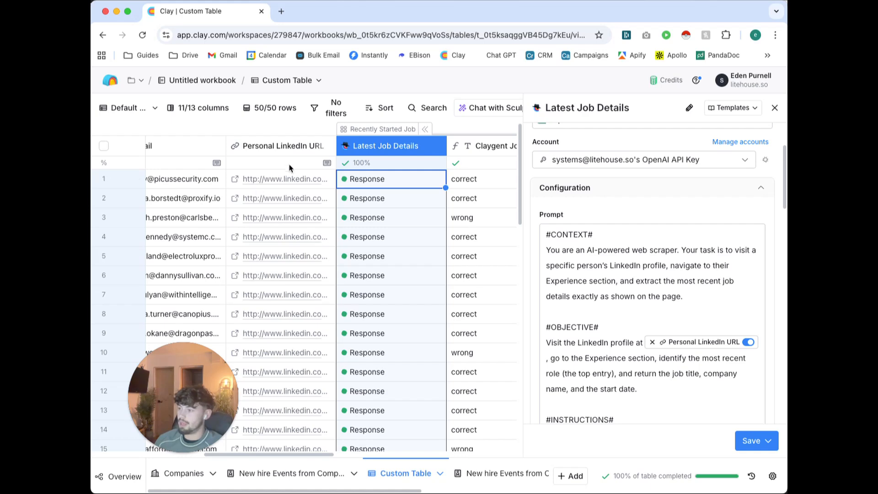
scroll(618, 243, "down", 5)
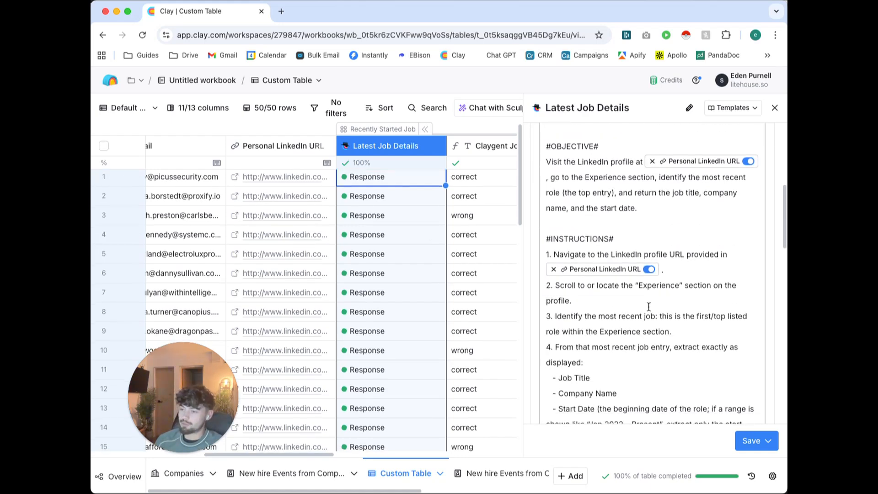
scroll(582, 280, "down", 2)
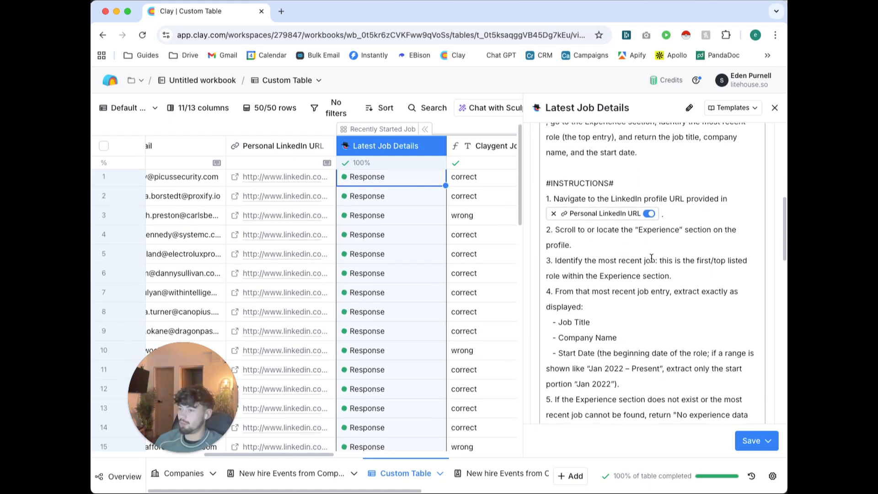
scroll(670, 262, "down", 3)
scroll(637, 190, "up", 1)
scroll(645, 201, "down", 7)
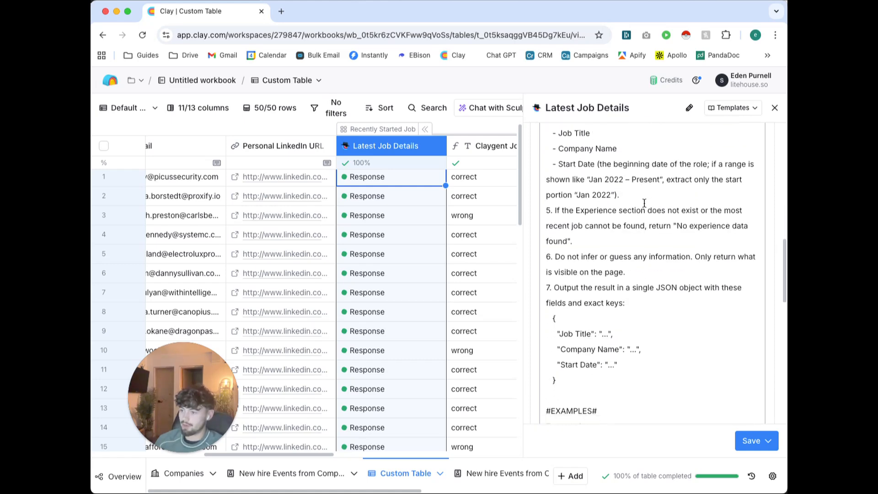
scroll(653, 209, "down", 12)
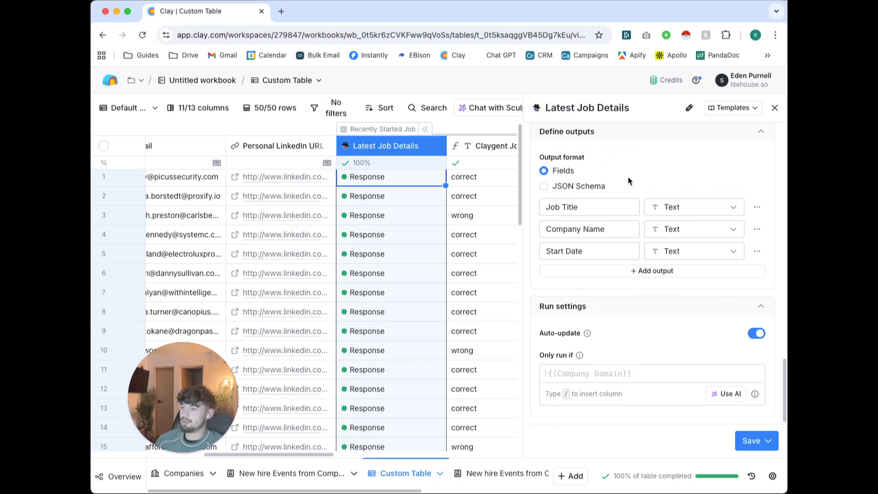
left_click(775, 108)
- Review the Claygent Job Confirmation formula that compares Position with the job title from Latest Job Details, and close it
left_click(474, 146)
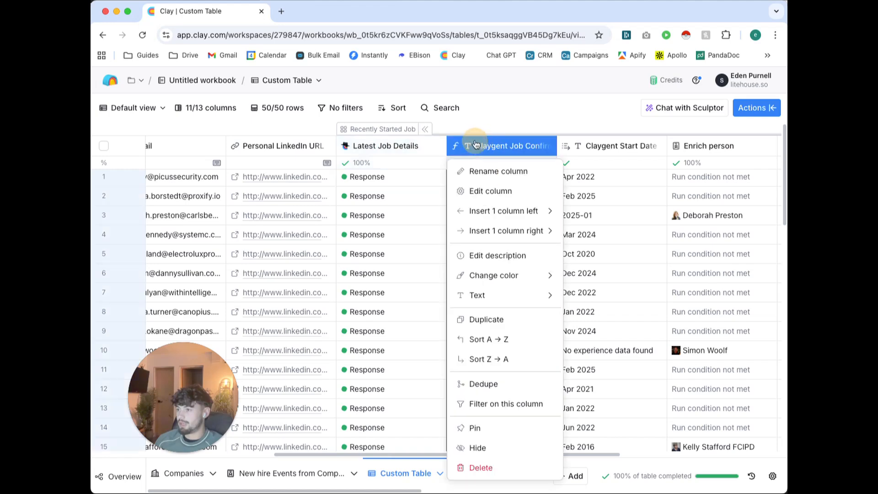
left_click(512, 197)
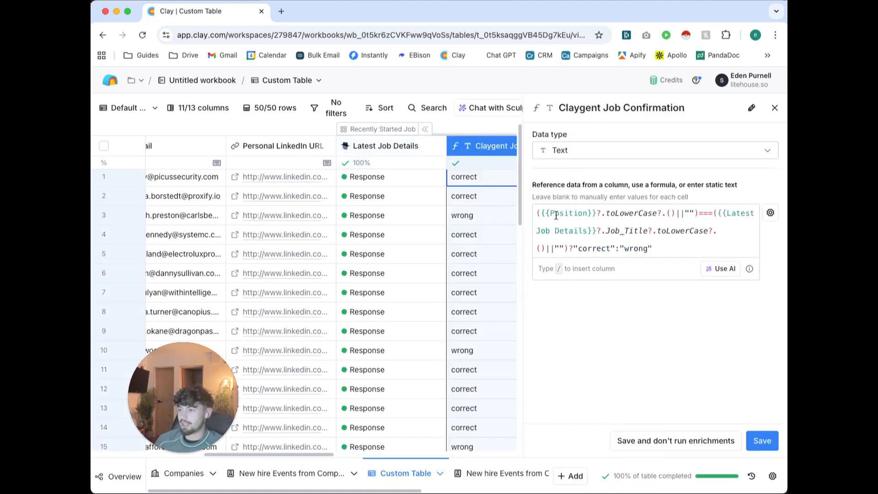
left_click_drag(293, 455, 326, 455)
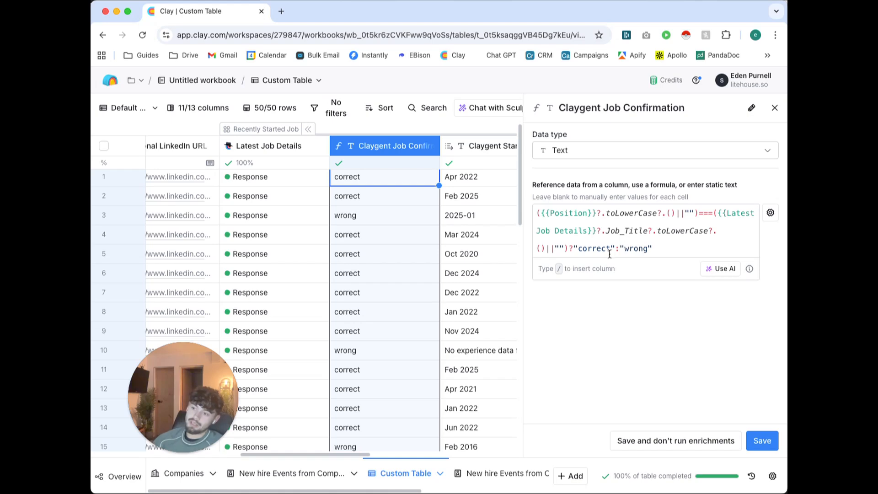
left_click(775, 107)
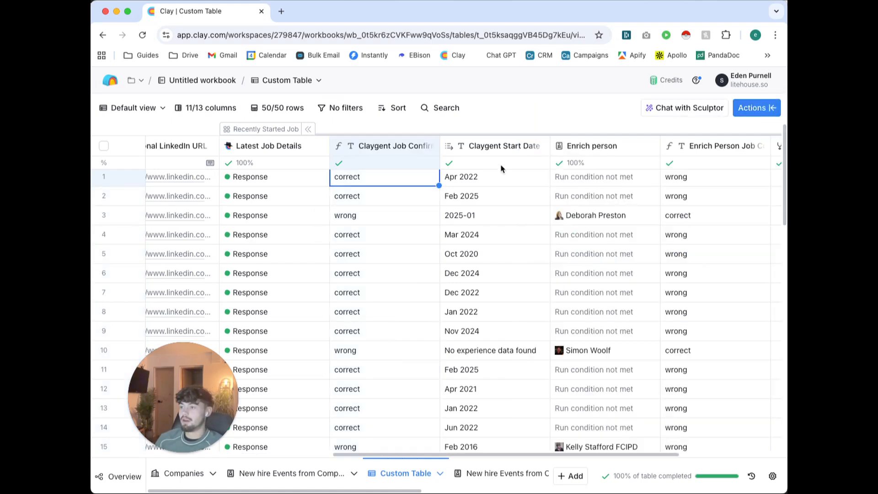
- Review the Enrich person column's input mapping and run condition, and close the settings unchanged
left_click(610, 147)
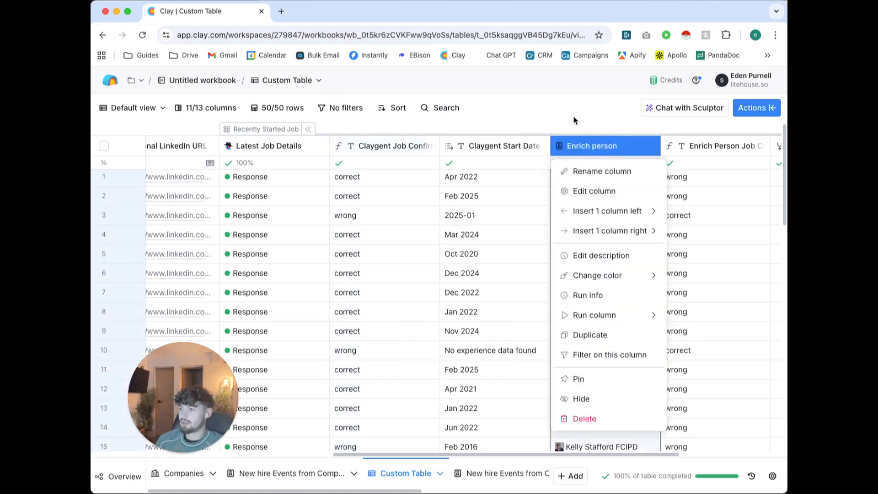
left_click(574, 120)
left_click(591, 148)
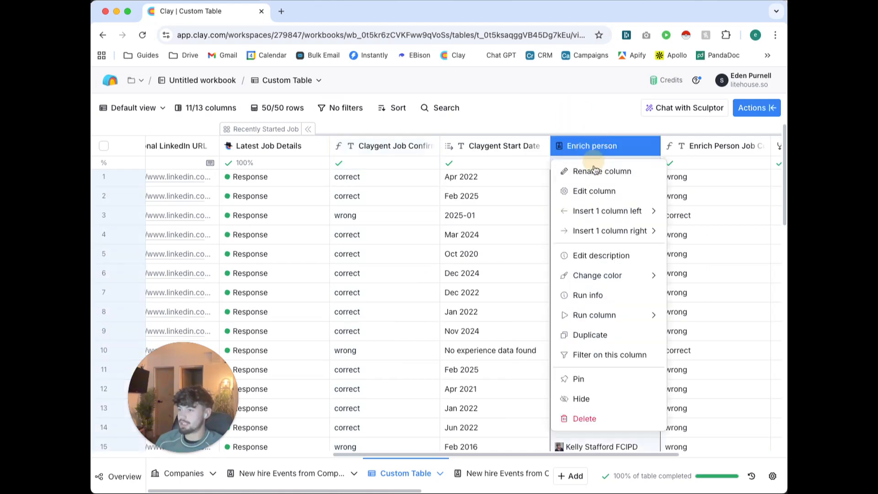
left_click(592, 192)
scroll(717, 291, "down", 5)
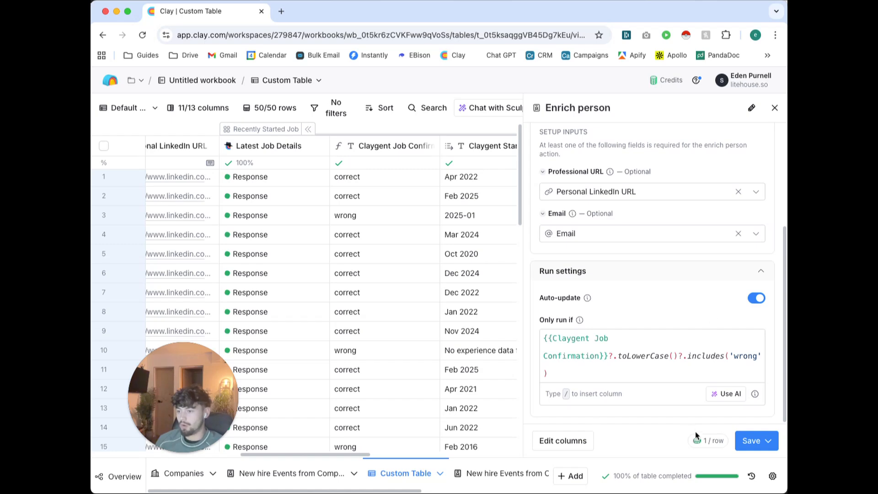
scroll(588, 302, "up", 5)
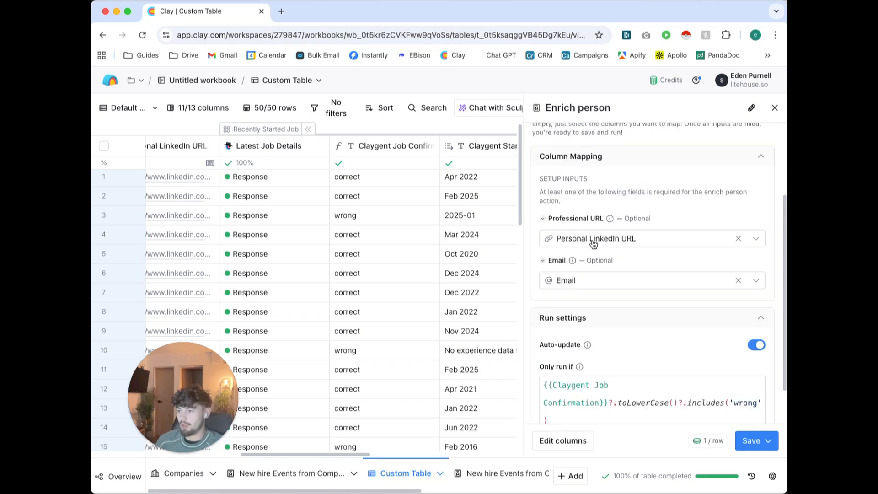
left_click(774, 109)
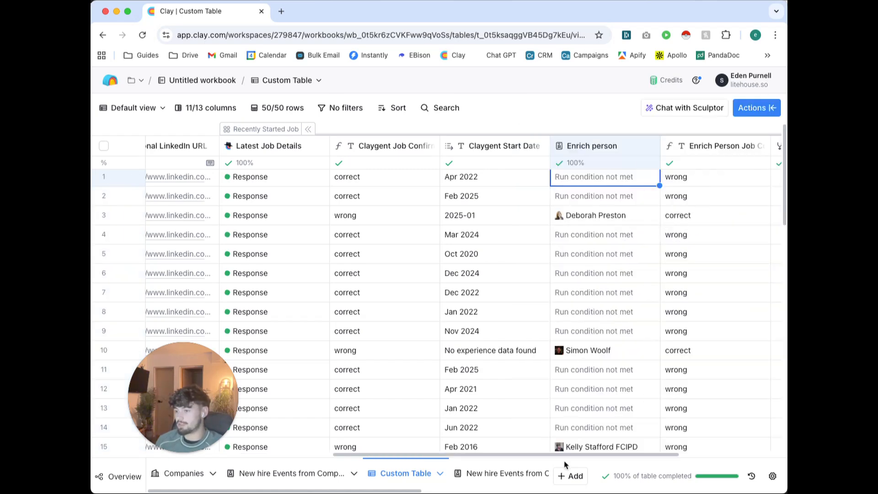
- Open the Enrich Person Job Confirm column's formula to examine how it compares Position with the enriched job title
left_click_drag(564, 455, 588, 454)
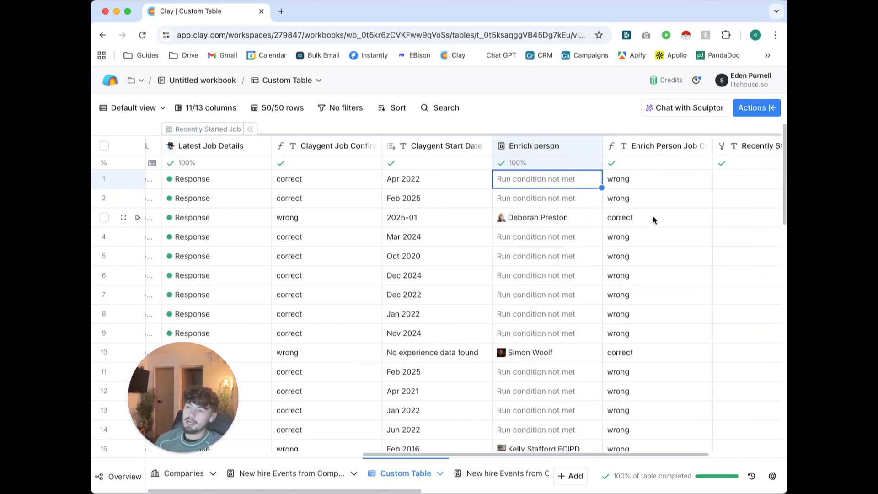
left_click(653, 146)
left_click(649, 188)
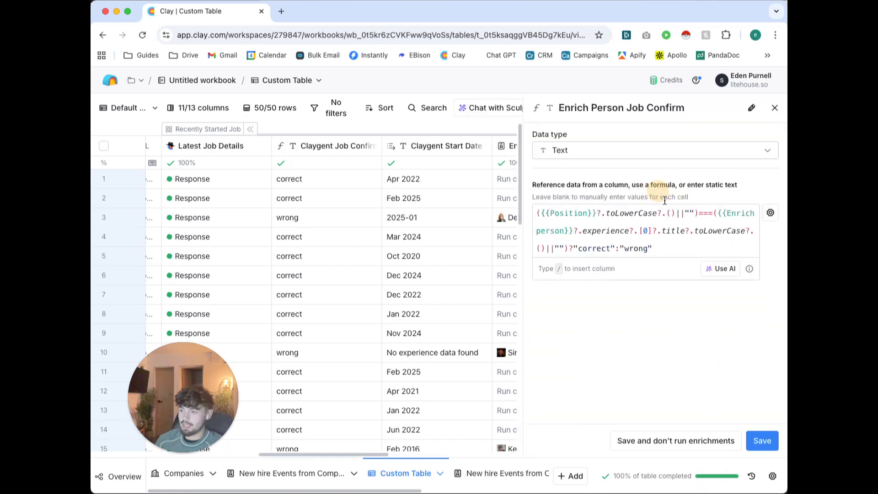
- Close the Enrich Person Job Confirm formula unchanged and check the original Position column against the job confirmation columns
left_click(774, 108)
left_click_drag(619, 457, 647, 421)
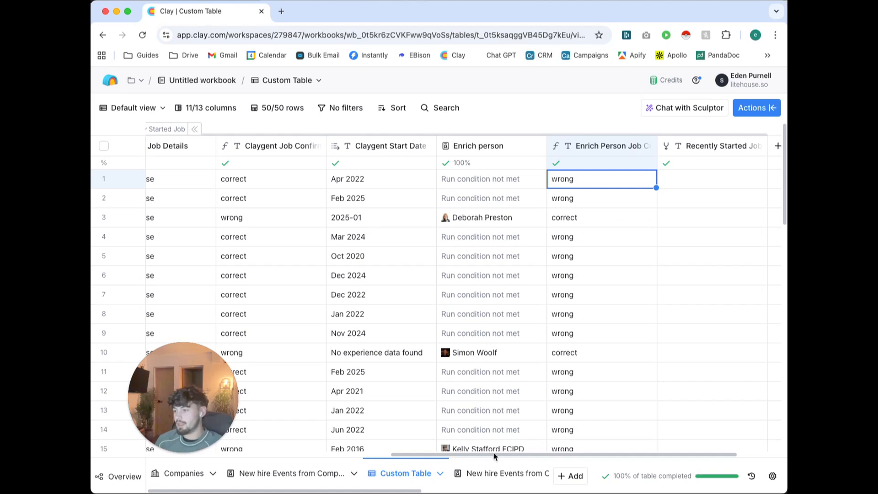
left_click_drag(494, 456, 273, 449)
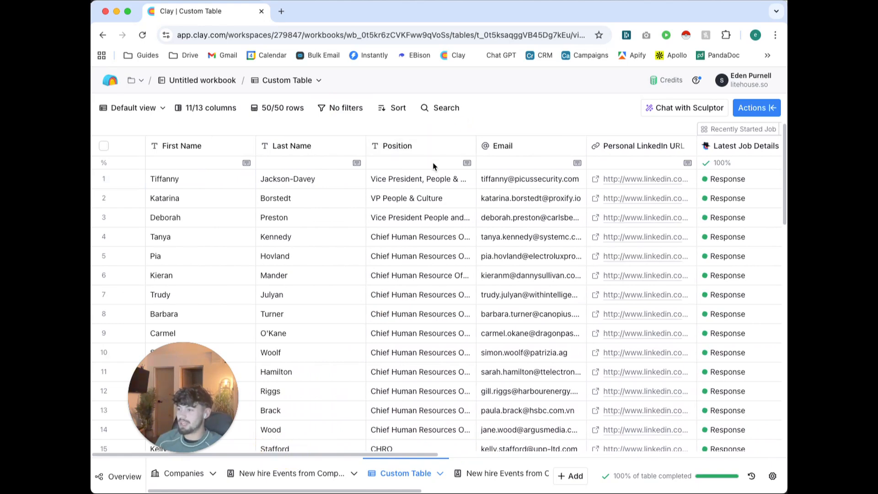
left_click(417, 145)
left_click(504, 118)
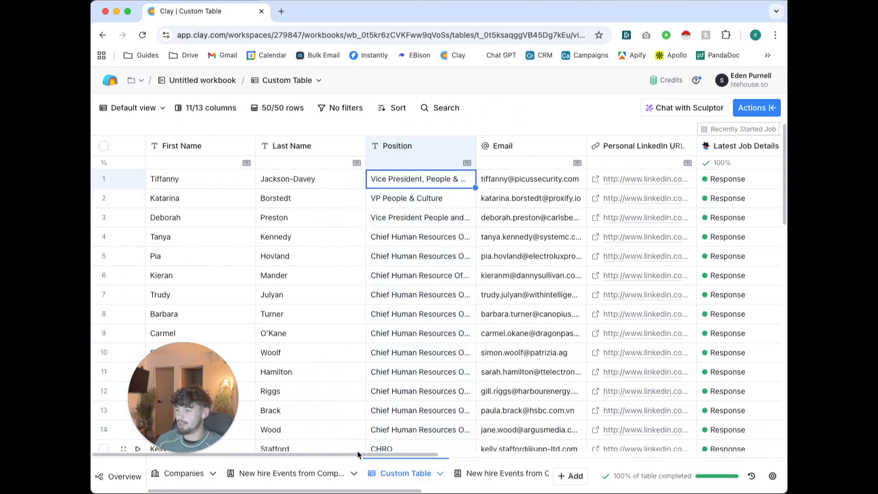
left_click_drag(361, 454, 667, 452)
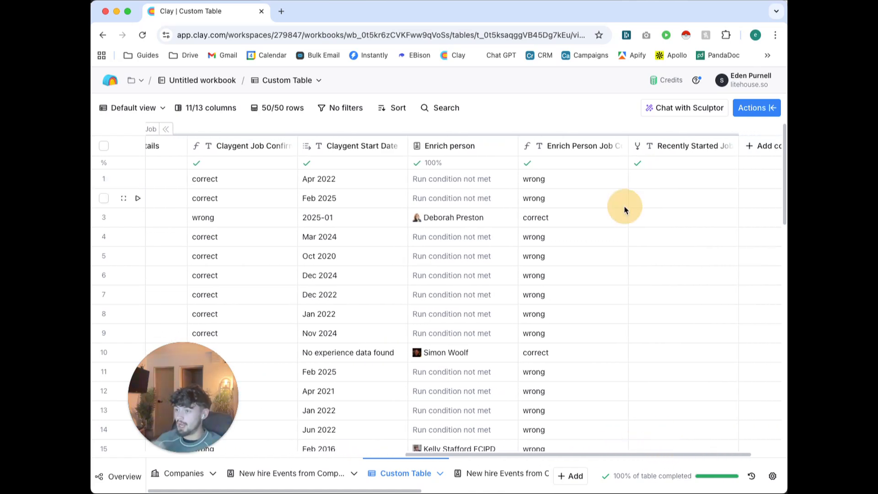
- Examine the rows' Claygent Start Date values alongside their Recently Started Job results down the table
scroll(551, 381, "down", 5)
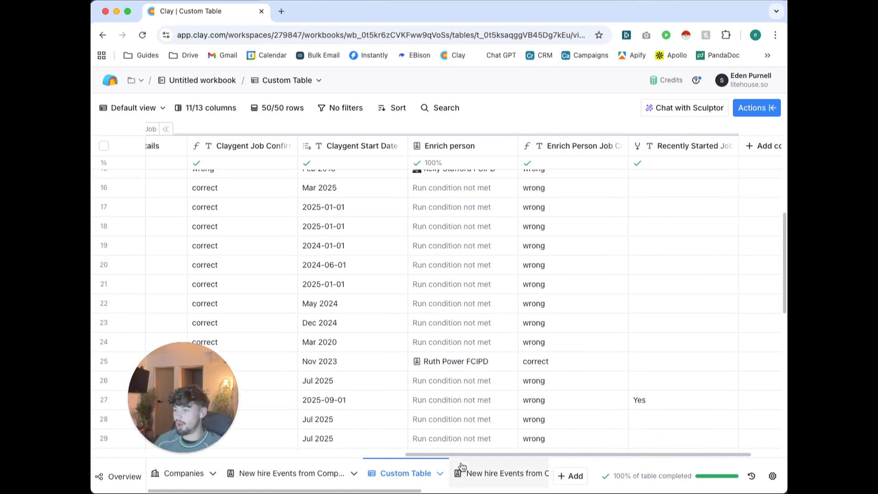
left_click_drag(466, 458, 407, 455)
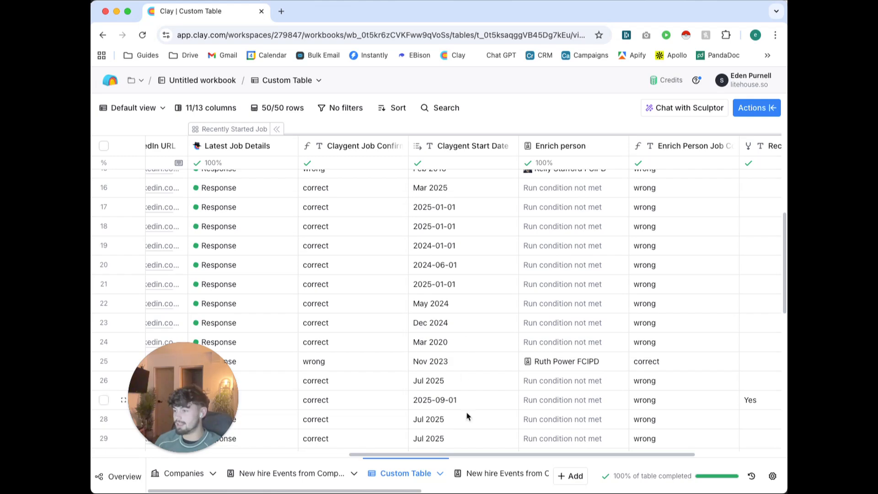
left_click_drag(474, 454, 570, 458)
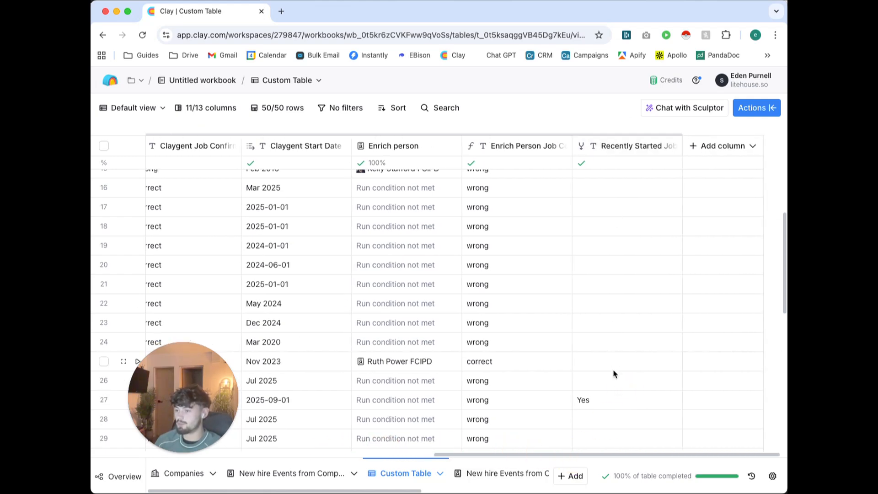
scroll(610, 357, "down", 10)
- Review the Recently Started Job column's two merge formulas, which check job confirmation and start-date recency, and close the settings unchanged
left_click(614, 146)
left_click(616, 191)
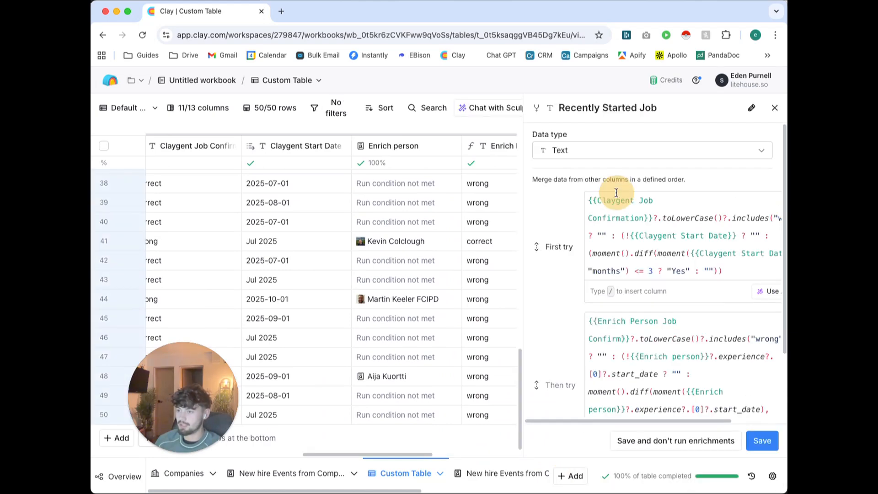
scroll(645, 288, "down", 2)
scroll(645, 287, "up", 2)
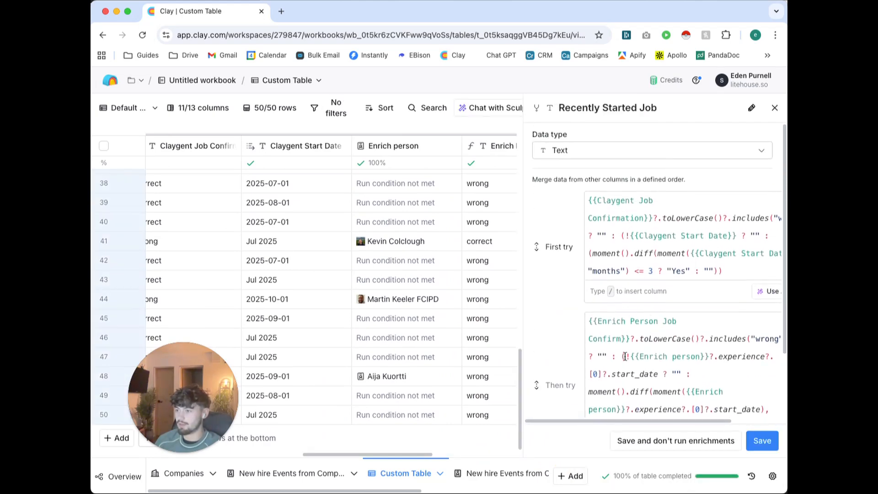
scroll(645, 261, "down", 3)
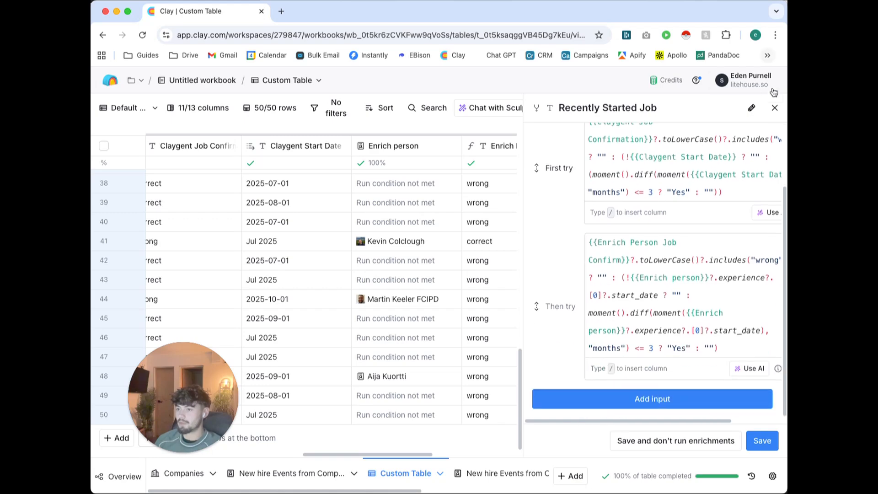
left_click(775, 107)
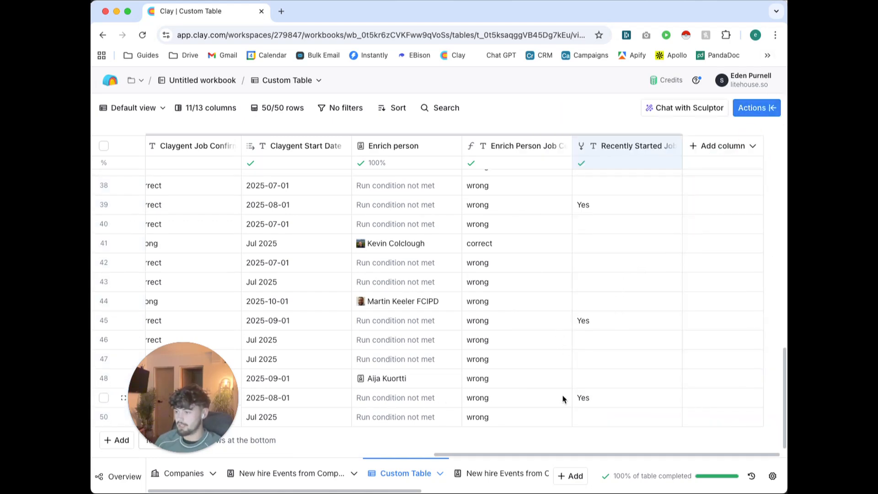
- Look across the table from the contact details through the job checks and start dates to the Recently Started Job results
left_click_drag(541, 457, 464, 455)
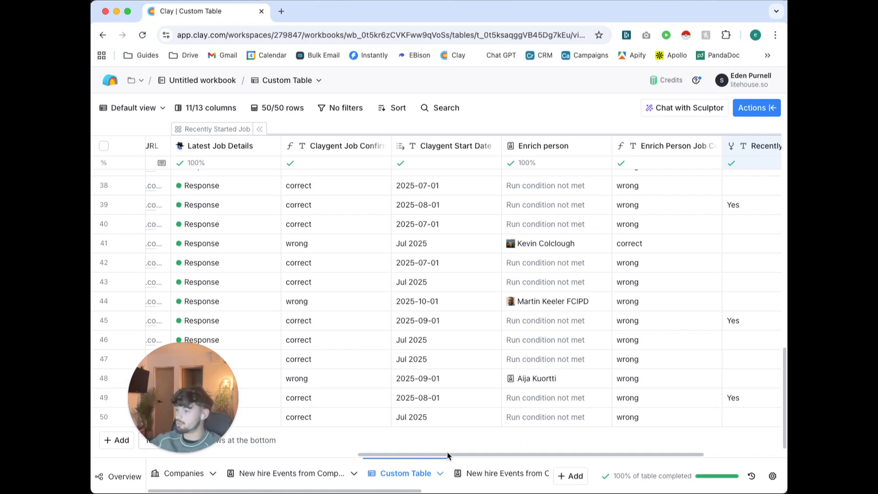
left_click_drag(448, 455, 201, 427)
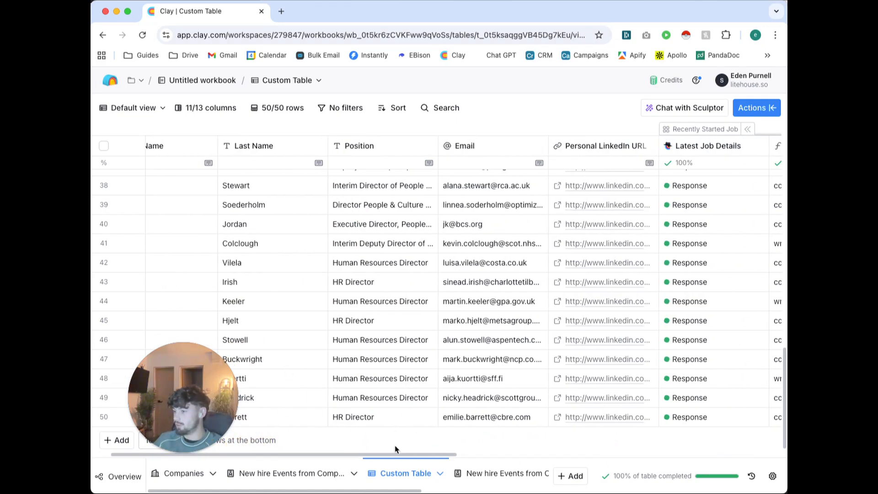
left_click_drag(374, 456, 611, 464)
scroll(744, 380, "up", 8)
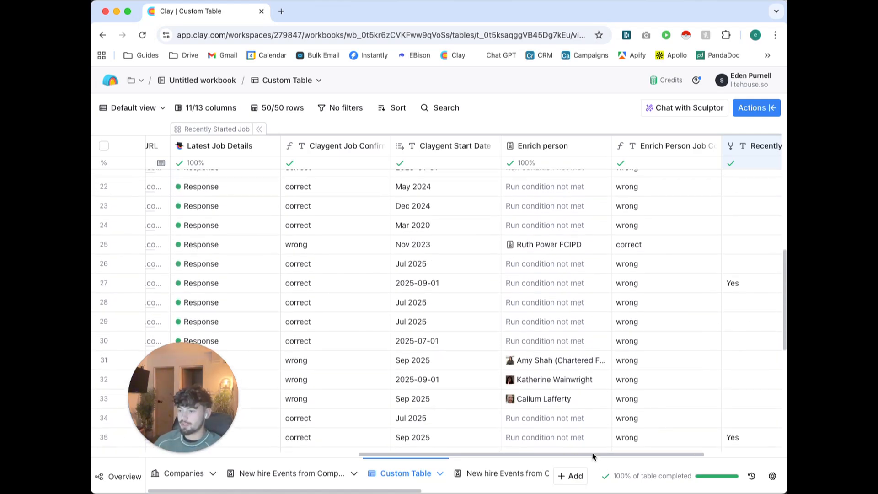
left_click_drag(592, 456, 723, 449)
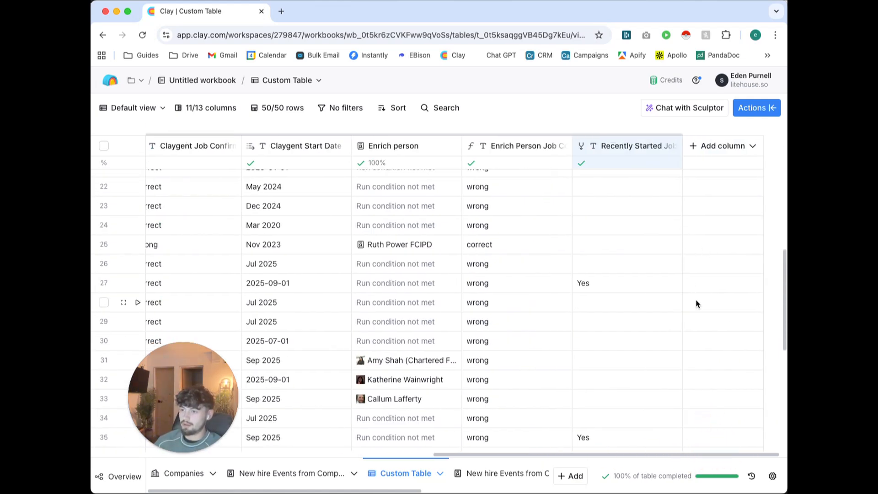